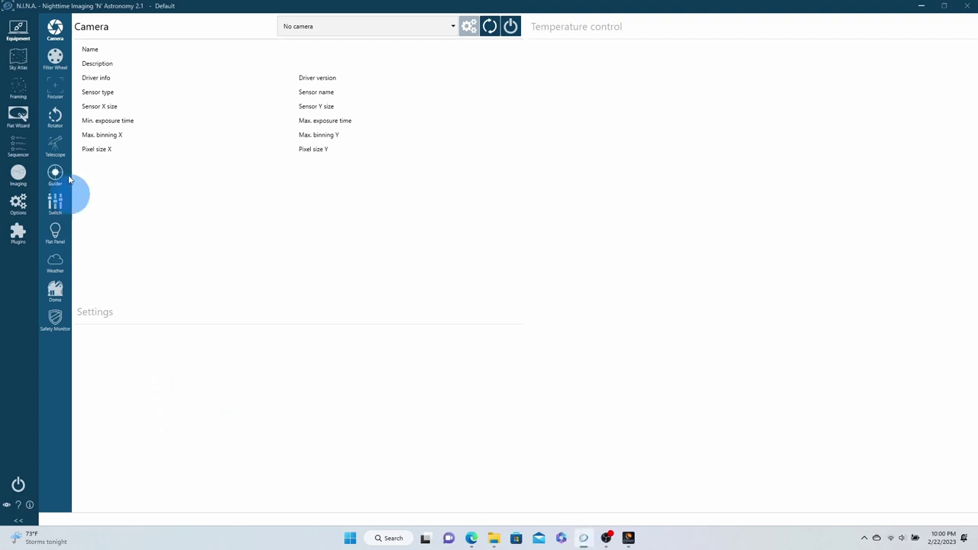
Look through the Filter Wheel, Focuser and Rotator equipment pages in N.I.N.A.
{"action": "left_click", "coordinate": [53, 69]}
{"action": "left_click", "coordinate": [50, 92]}
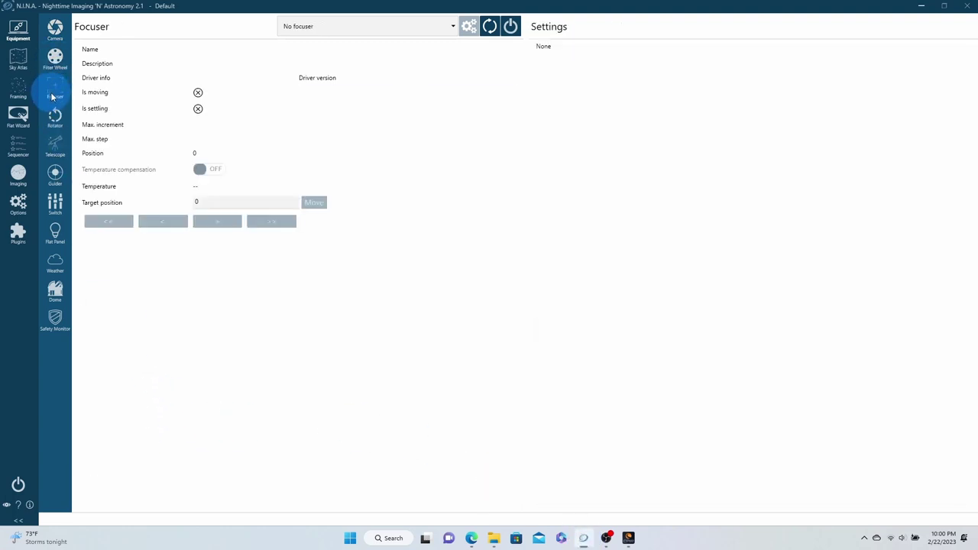
{"action": "left_click", "coordinate": [58, 124]}
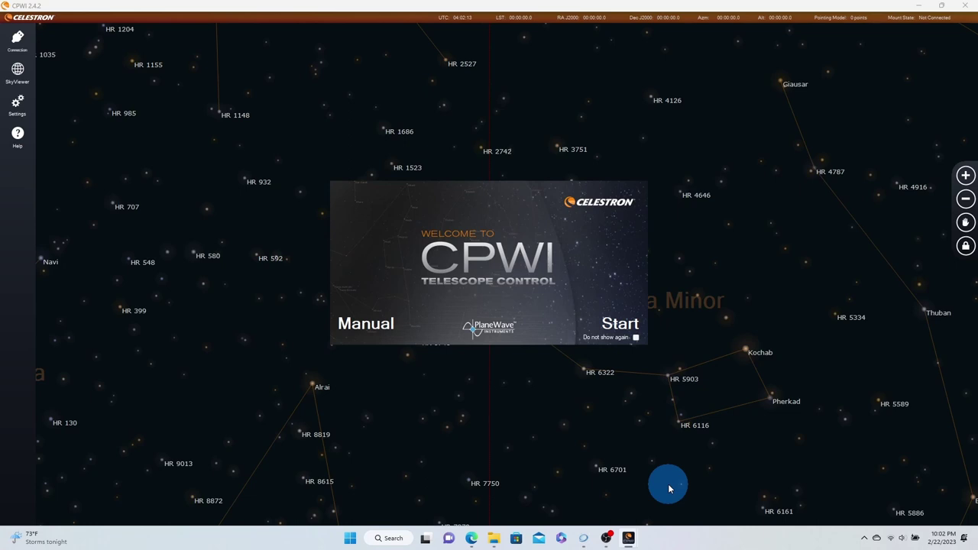
Dismiss CPWI's welcome screen and start a Mount USB connection.
{"action": "left_click", "coordinate": [615, 324]}
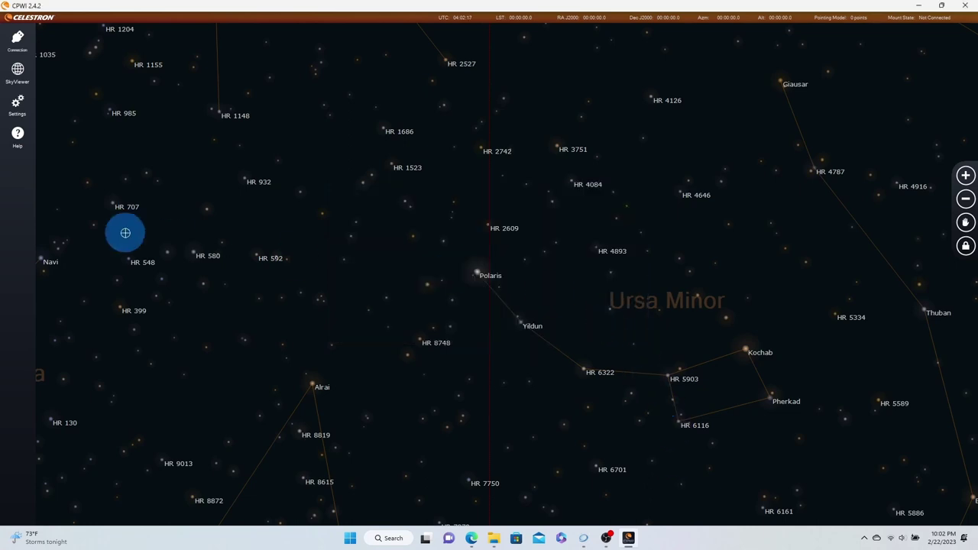
{"action": "left_click", "coordinate": [20, 42]}
{"action": "left_click", "coordinate": [65, 49]}
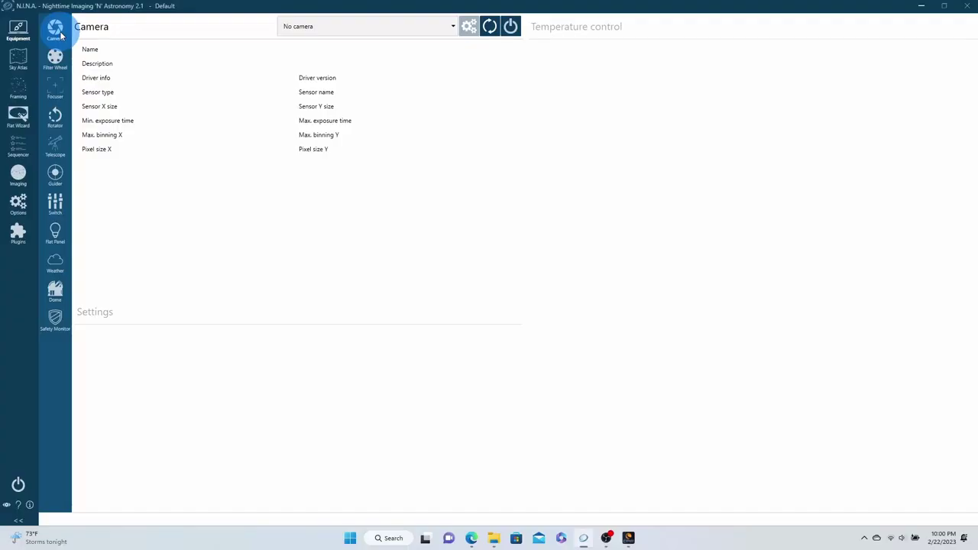
Rescan the camera list, pick Canon EOS REBEL T2i and connect it.
{"action": "left_click", "coordinate": [452, 31]}
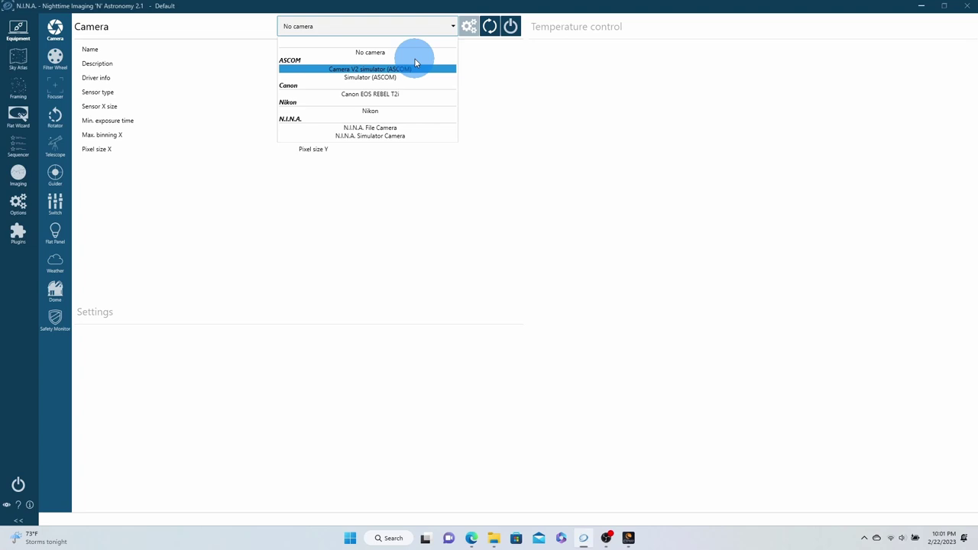
{"action": "left_click", "coordinate": [498, 70]}
{"action": "left_click", "coordinate": [490, 27]}
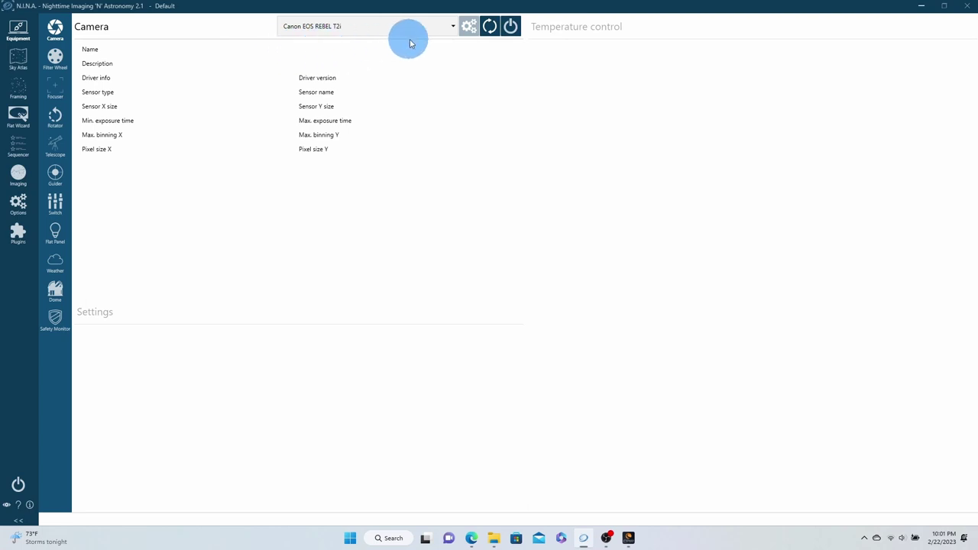
{"action": "left_click", "coordinate": [450, 26]}
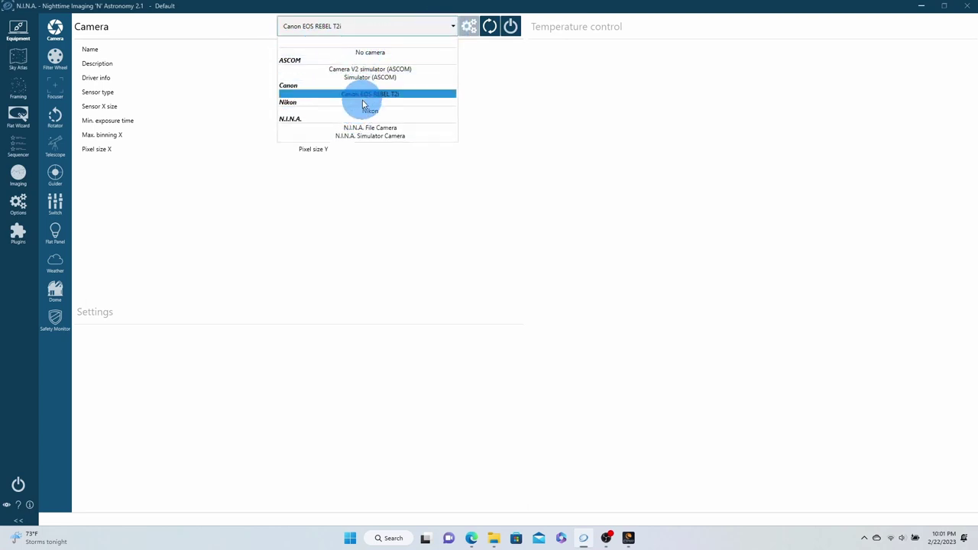
{"action": "left_click", "coordinate": [370, 95]}
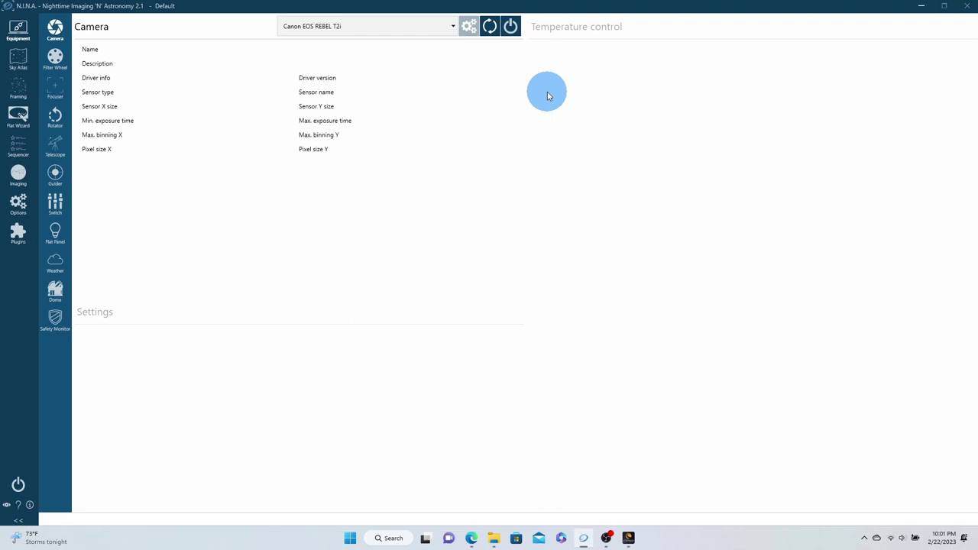
{"action": "left_click", "coordinate": [510, 28]}
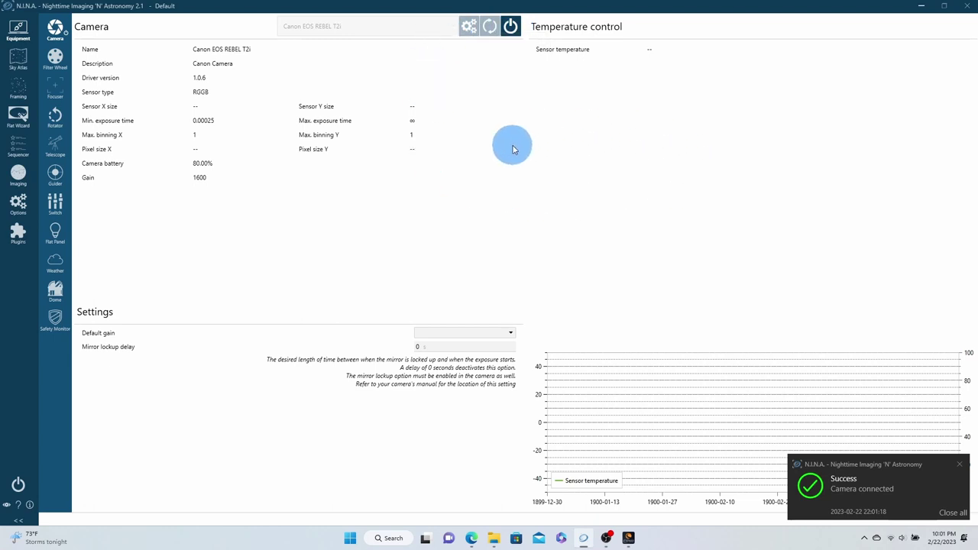
In the Imaging workspace, take a test exposure with the Canon camera.
{"action": "left_click", "coordinate": [18, 174]}
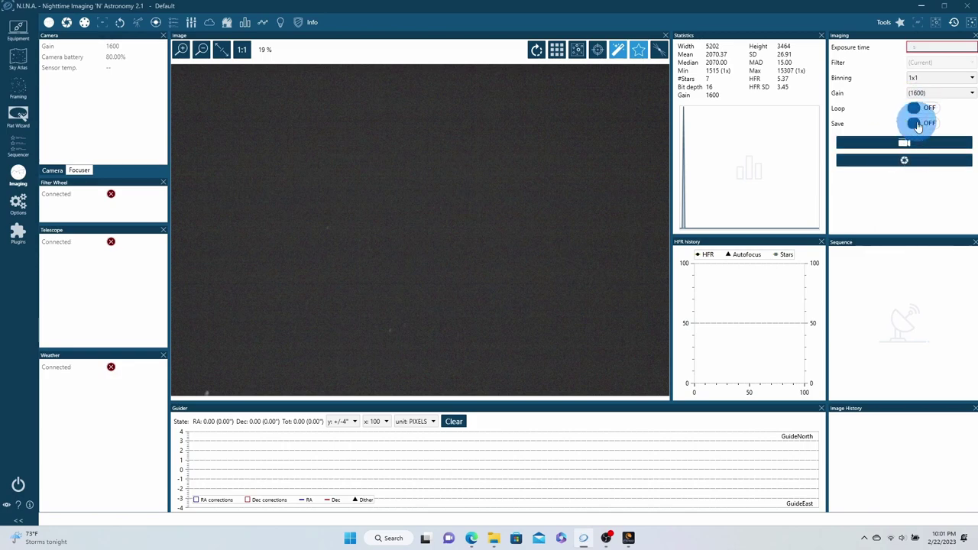
{"action": "left_click", "coordinate": [905, 164]}
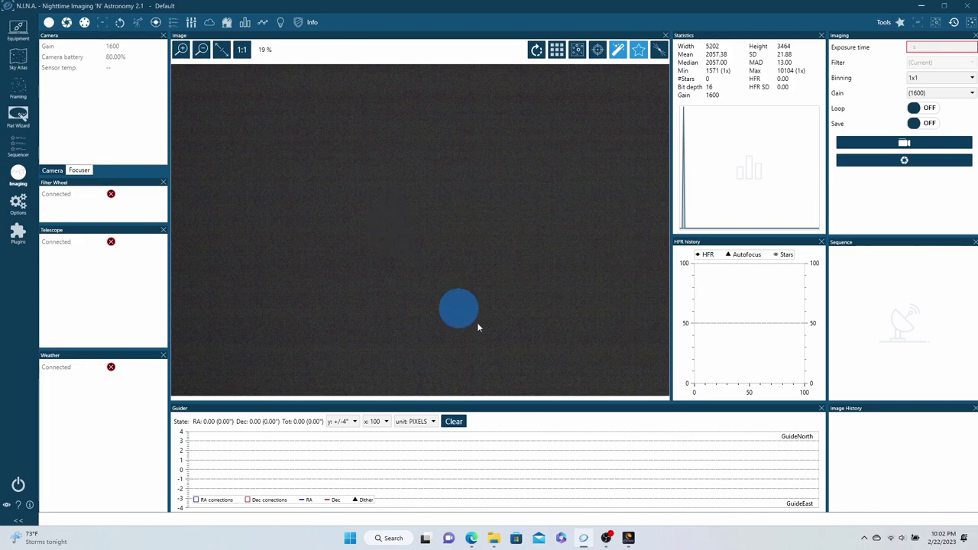
Bring CPWI forward, dismiss its welcome screen and connect to the mount over USB.
{"action": "mouse_move", "coordinate": [625, 539]}
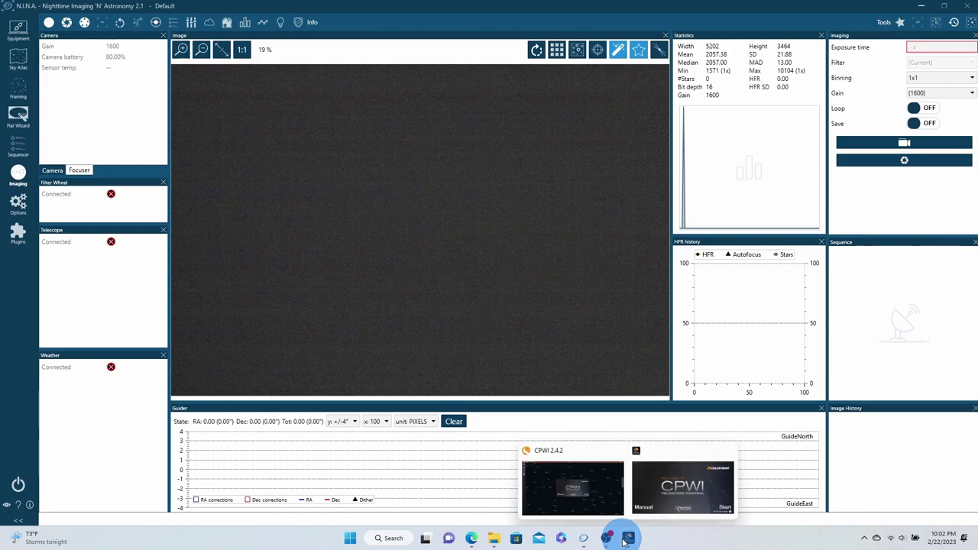
{"action": "left_click", "coordinate": [669, 489]}
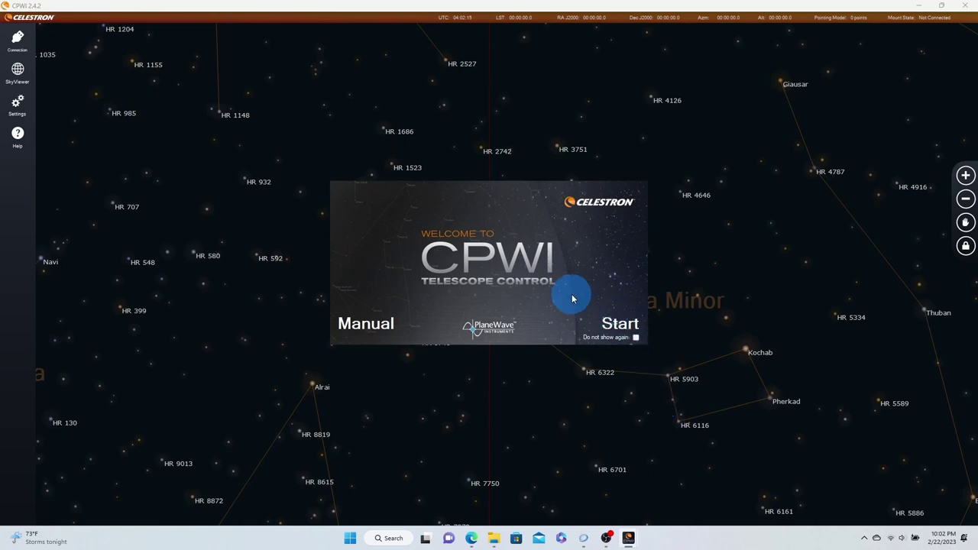
{"action": "left_click", "coordinate": [619, 324]}
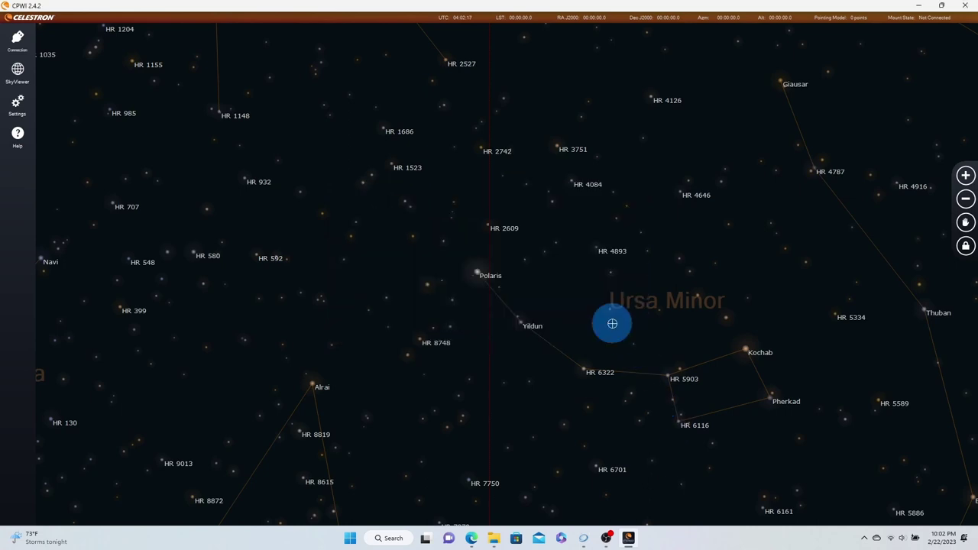
{"action": "left_click", "coordinate": [19, 41]}
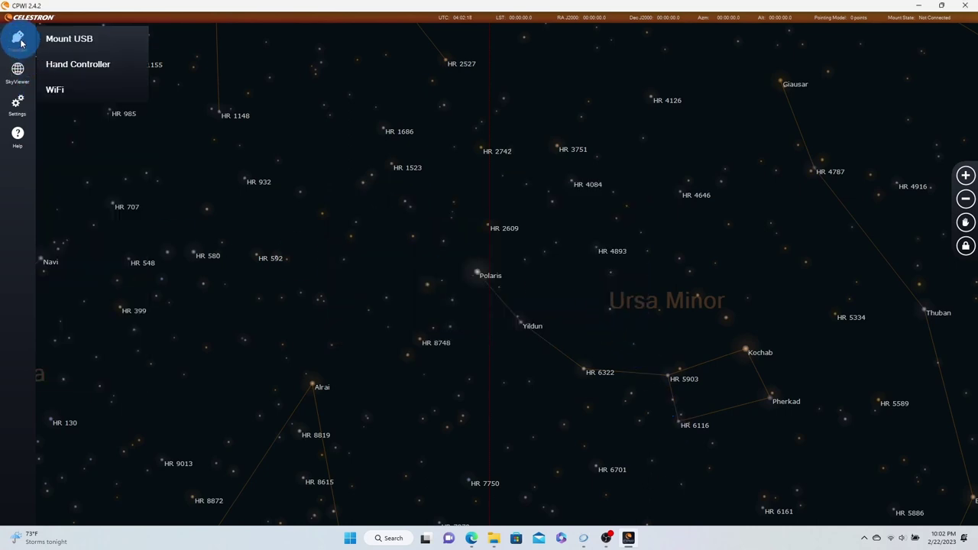
{"action": "left_click", "coordinate": [65, 49]}
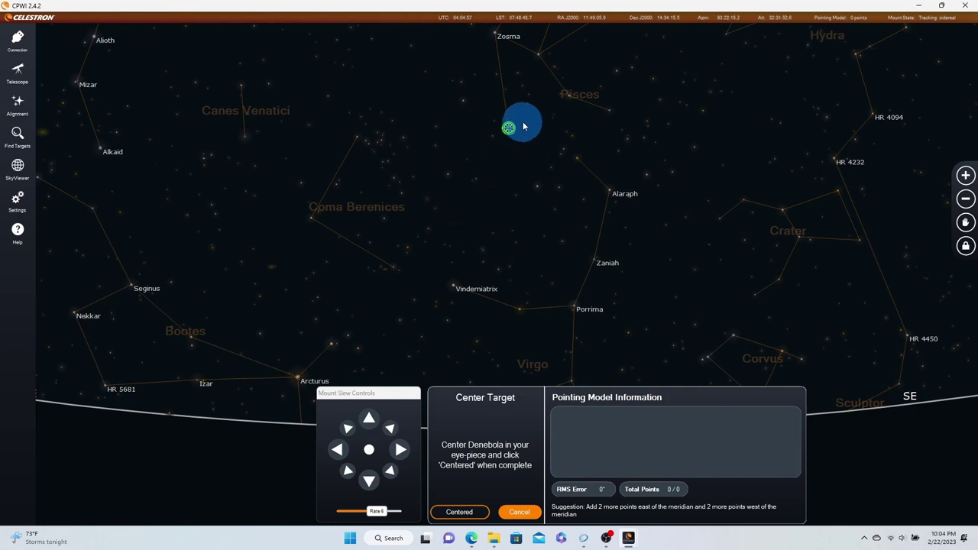
Back in N.I.N.A., start a live view with 3-second exposures.
{"action": "left_click", "coordinate": [583, 539]}
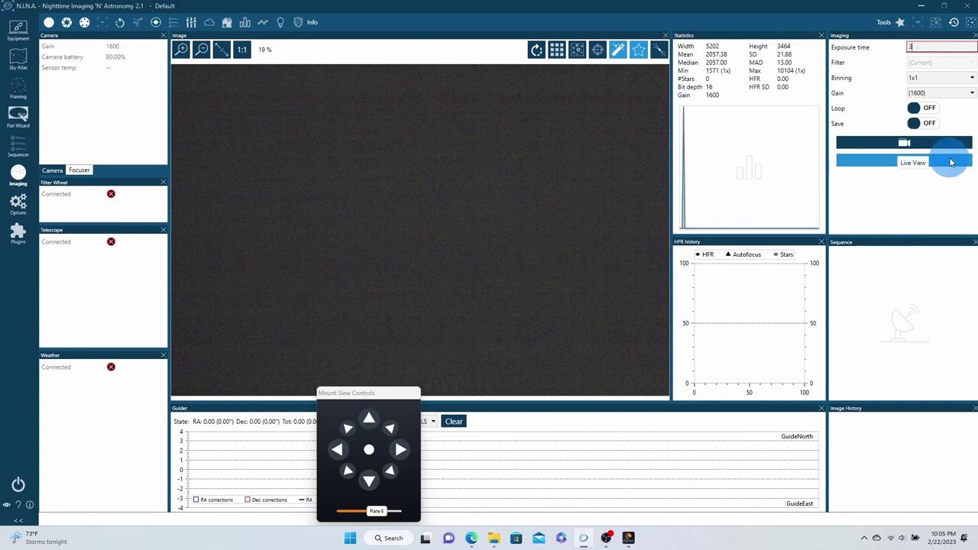
{"action": "left_click", "coordinate": [911, 159]}
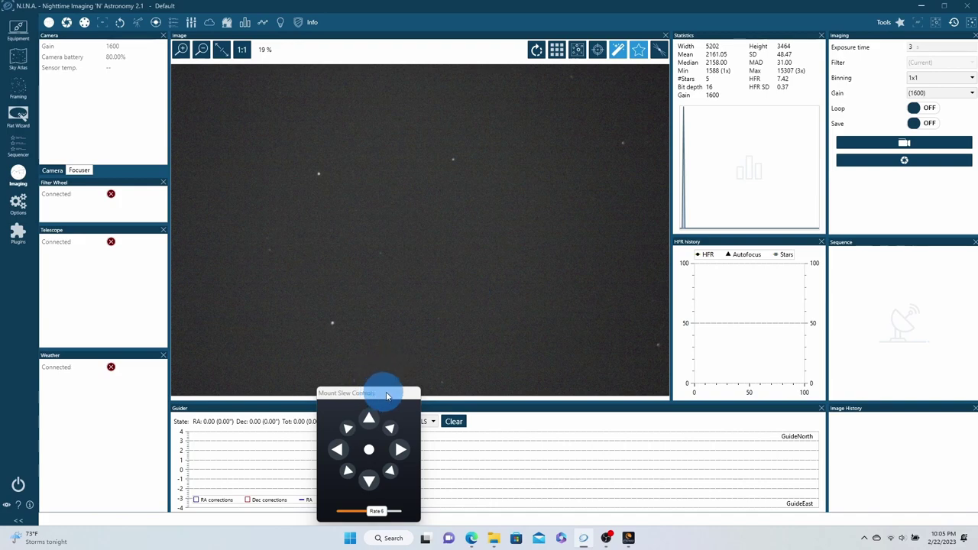
Move the Mount Slew Controls off the image and restart exposures.
{"action": "left_click_drag", "start_coordinate": [380, 392], "coordinate": [643, 365]}
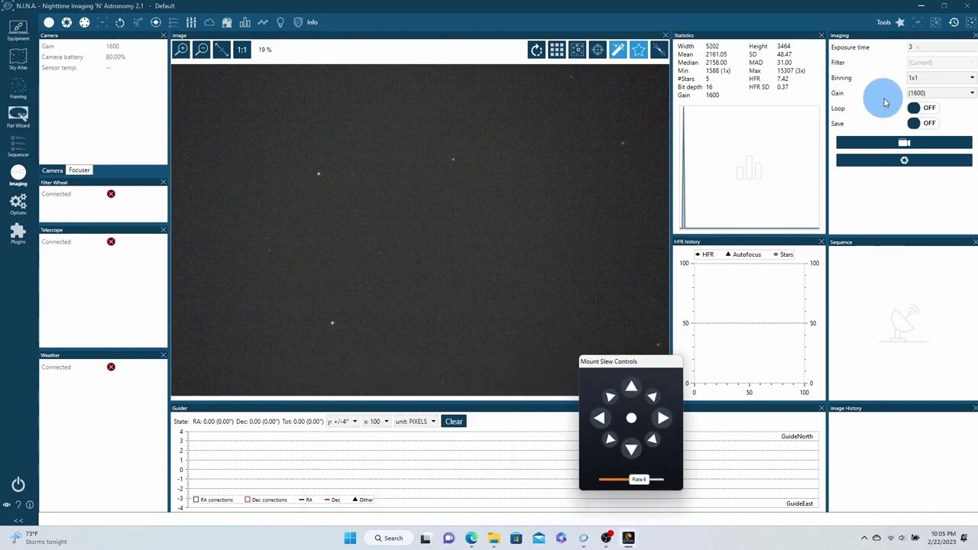
{"action": "left_click", "coordinate": [888, 145]}
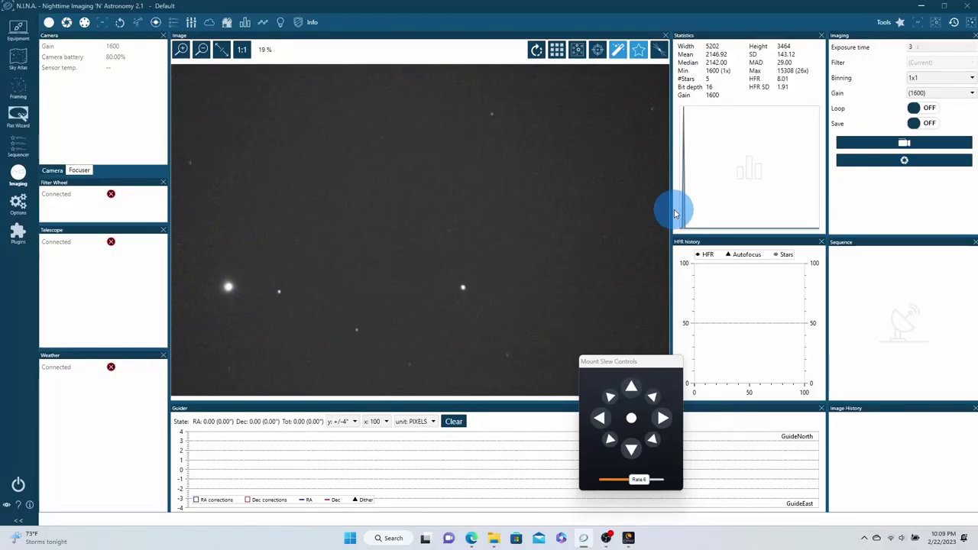
{"action": "left_click", "coordinate": [879, 146]}
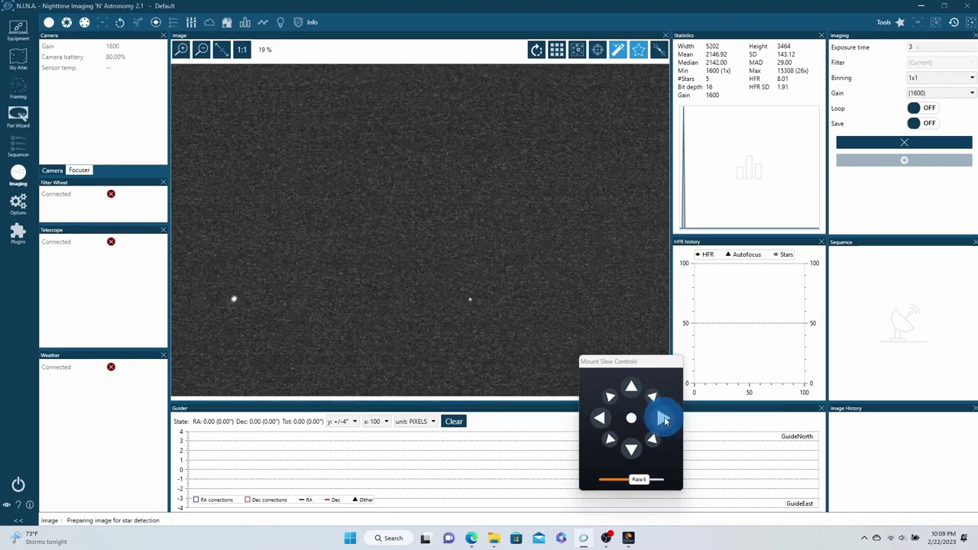
Nudge the mount right, left and down to bring a bright star near centre.
{"action": "left_click", "coordinate": [664, 419]}
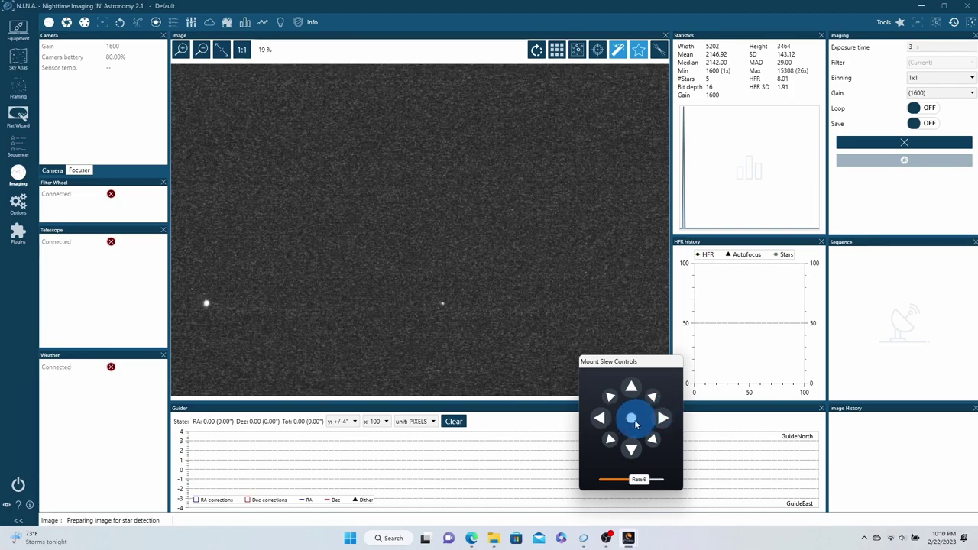
{"action": "left_click", "coordinate": [598, 421]}
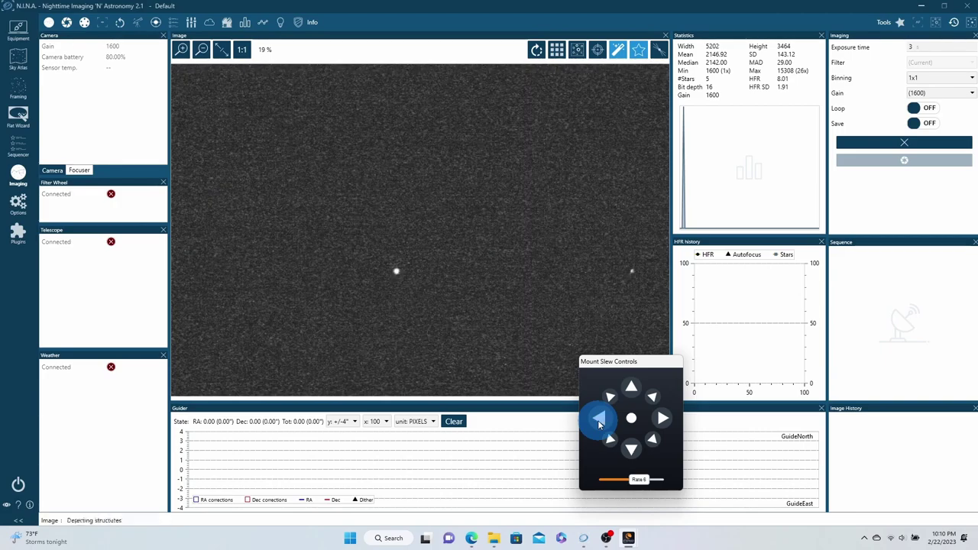
{"action": "left_click", "coordinate": [631, 454]}
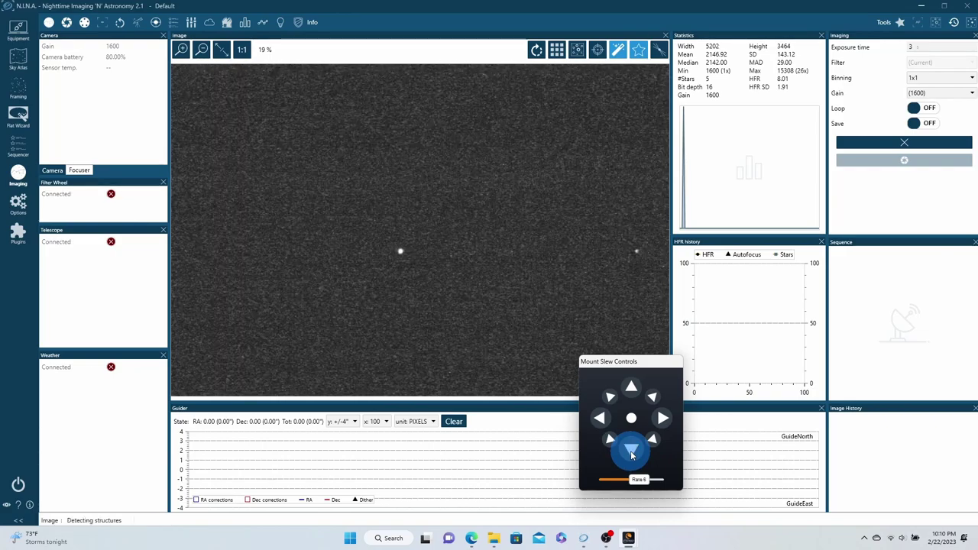
Overlay the crosshair and nudge the mount at rate 4 until the star sits in the innermost ring.
{"action": "left_click", "coordinate": [598, 51]}
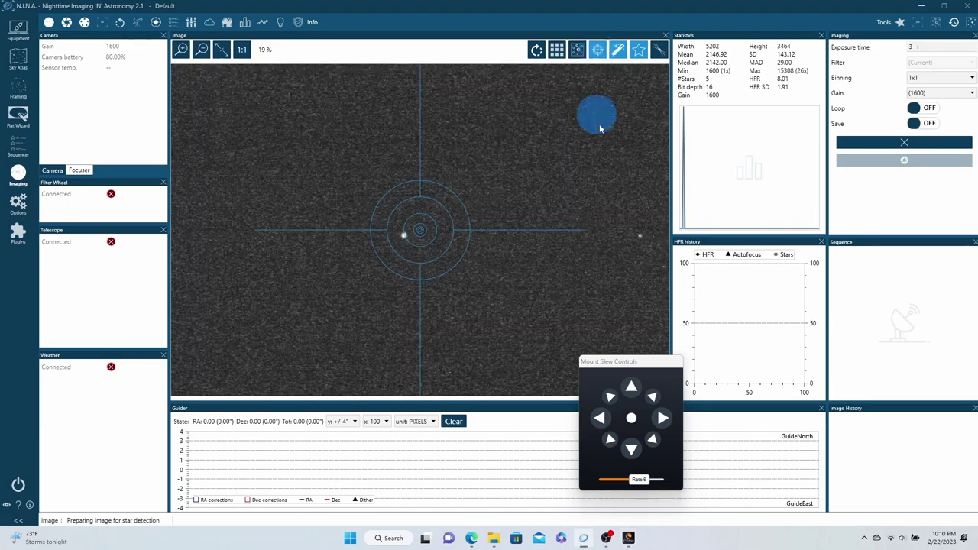
{"action": "left_click", "coordinate": [631, 386]}
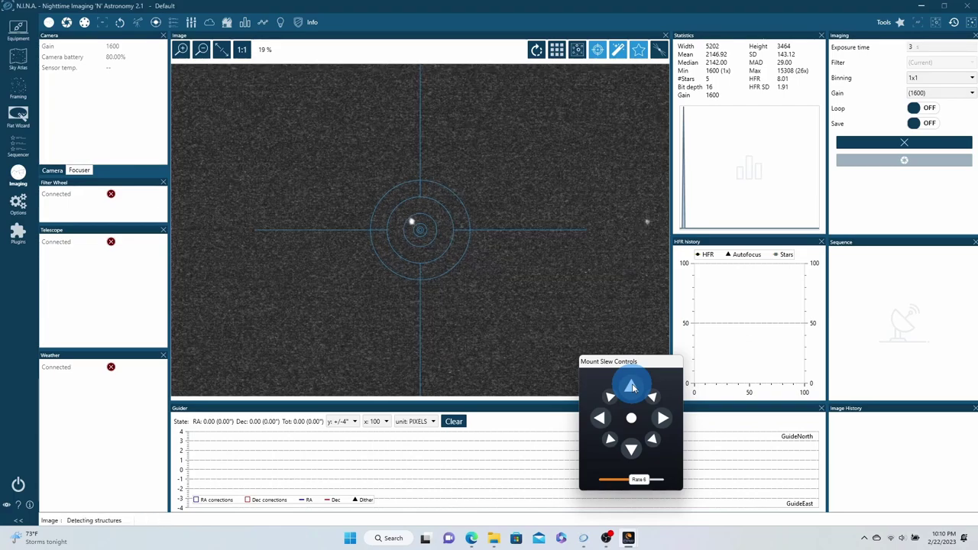
{"action": "left_click", "coordinate": [631, 449]}
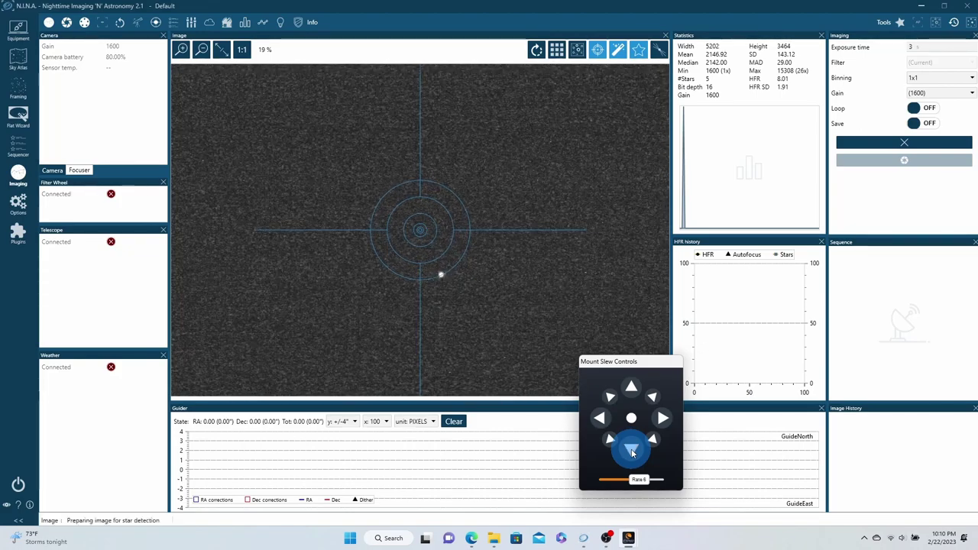
{"action": "left_click", "coordinate": [599, 417]}
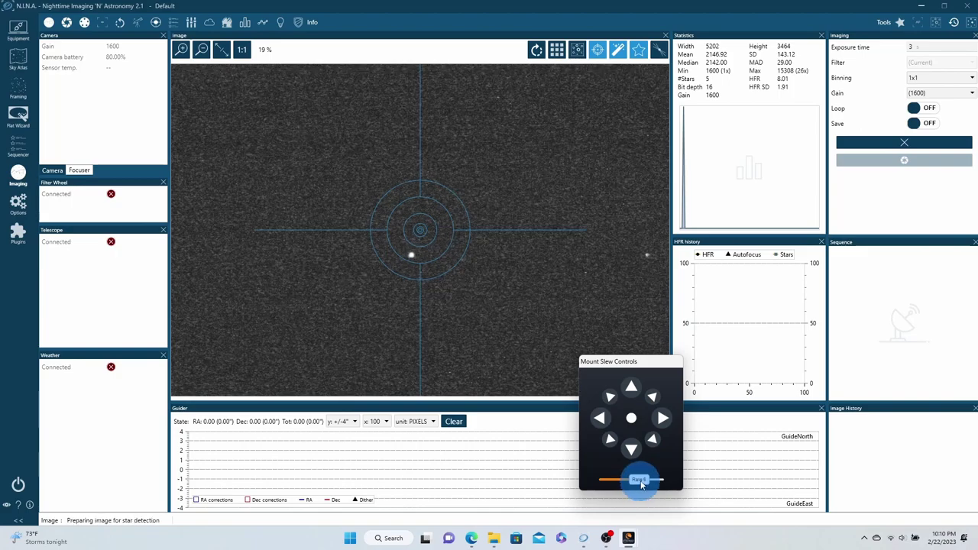
{"action": "left_click", "coordinate": [600, 420]}
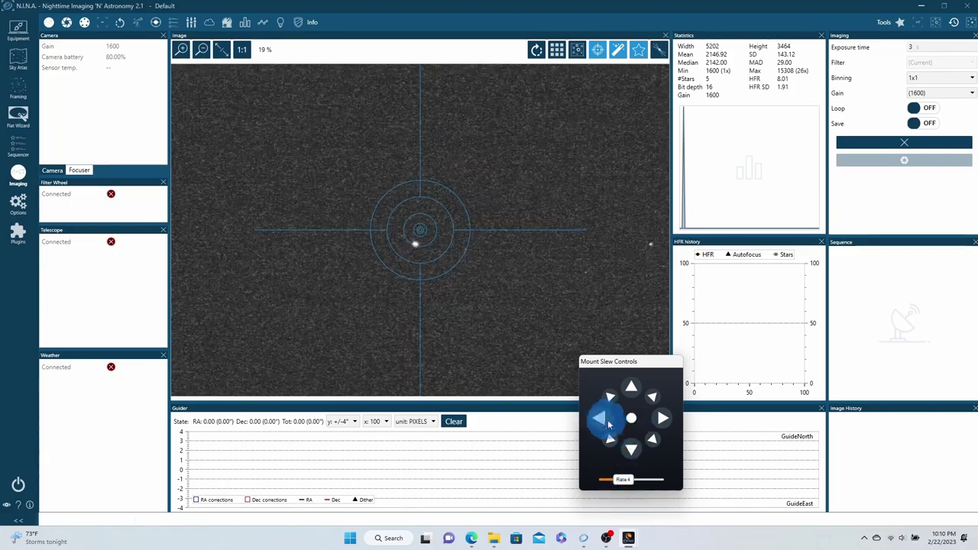
{"action": "left_click", "coordinate": [630, 393]}
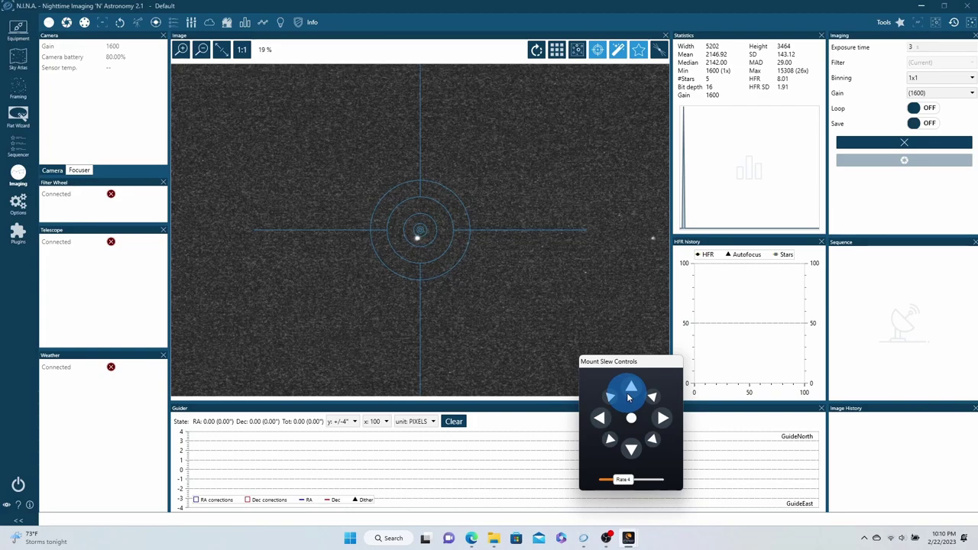
{"action": "left_click", "coordinate": [634, 536]}
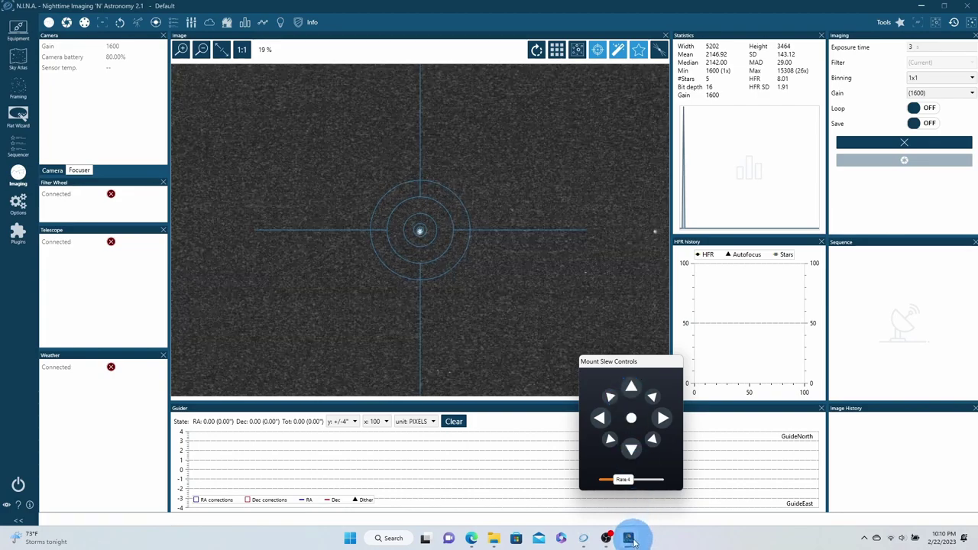
Mark Denebola as centred in CPWI, then pan the sky chart toward the next star.
{"action": "left_click", "coordinate": [627, 493]}
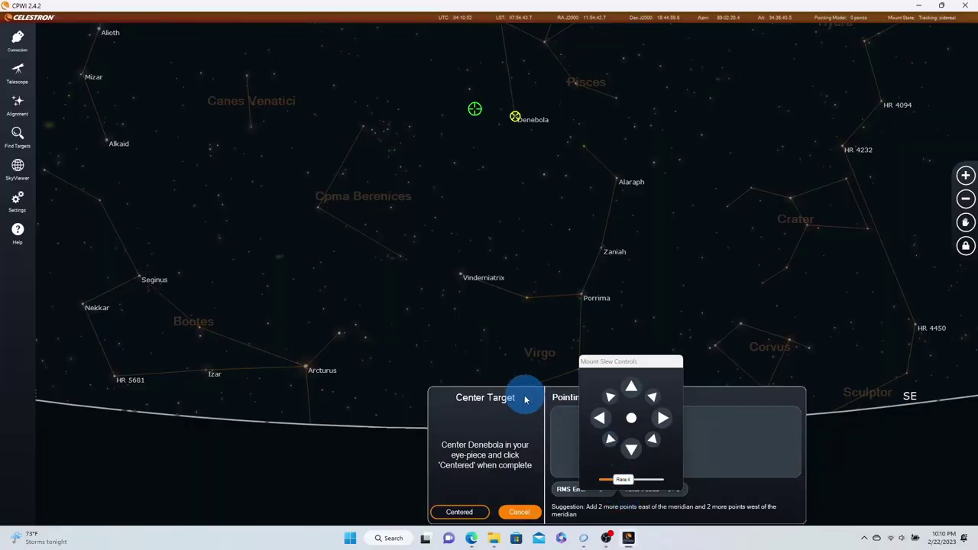
{"action": "left_click", "coordinate": [468, 515]}
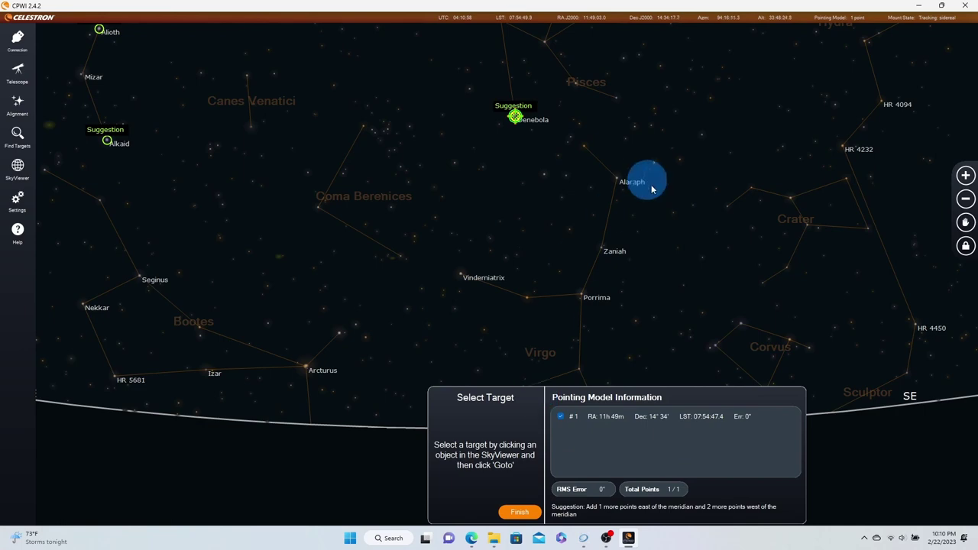
{"action": "left_click_drag", "start_coordinate": [718, 166], "coordinate": [546, 252]}
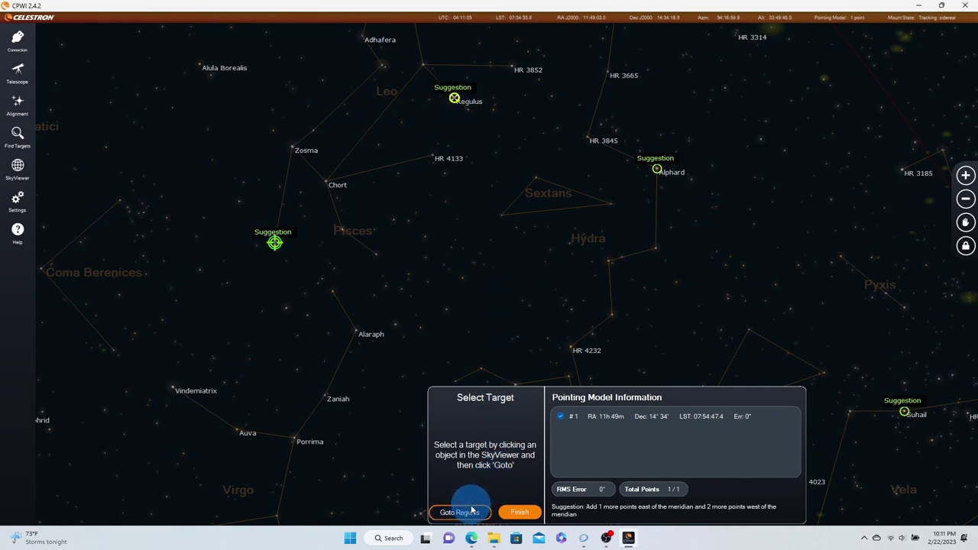
Slew the mount to Regulus and check its framing in N.I.N.A.
{"action": "left_click", "coordinate": [468, 517]}
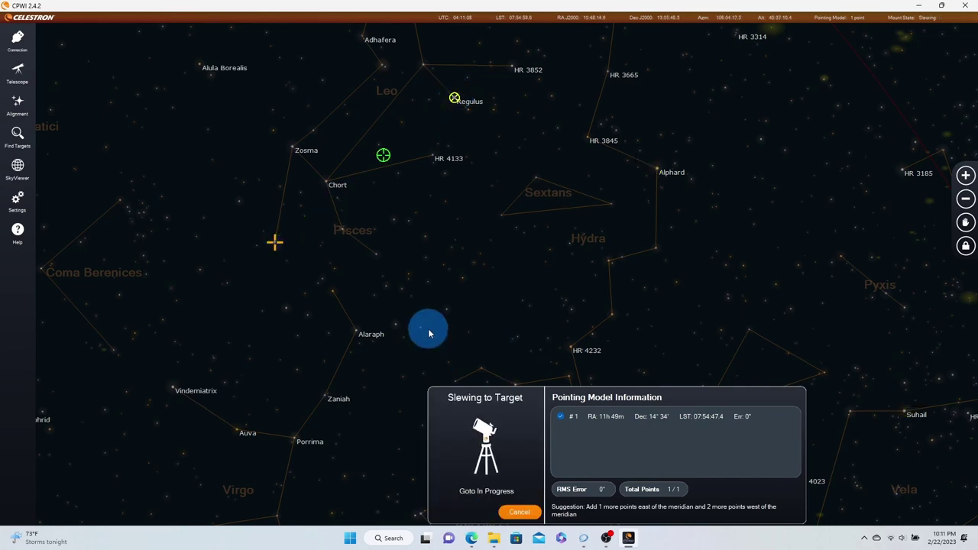
{"action": "left_click", "coordinate": [584, 537]}
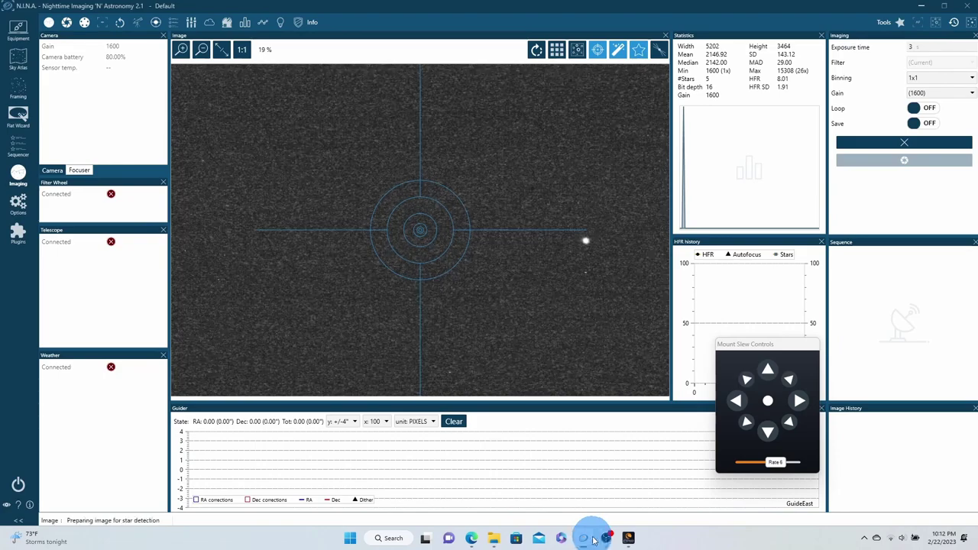
Nudge the mount with the slew arrows, lowering the rate to 5, until Regulus sits on the crosshair centre.
{"action": "left_click", "coordinate": [801, 397]}
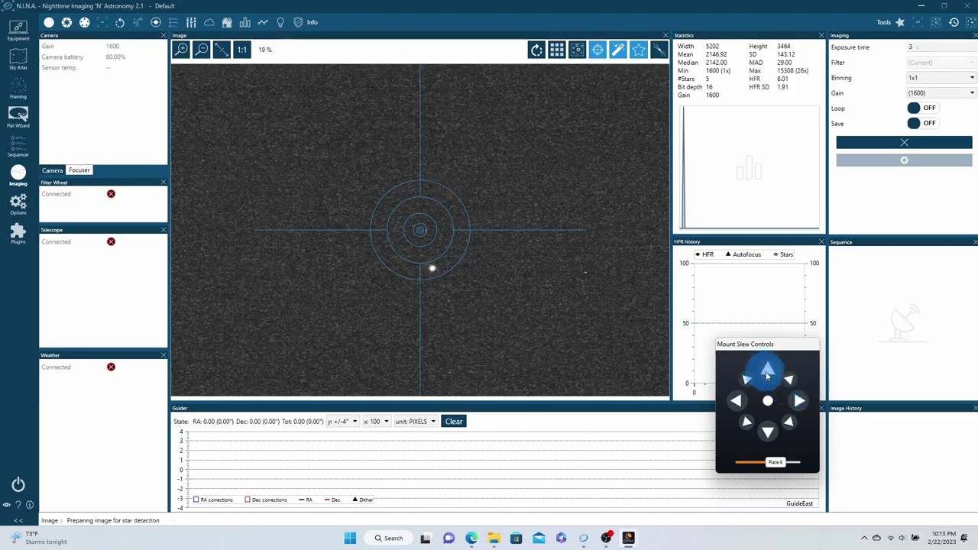
{"action": "left_click", "coordinate": [767, 432]}
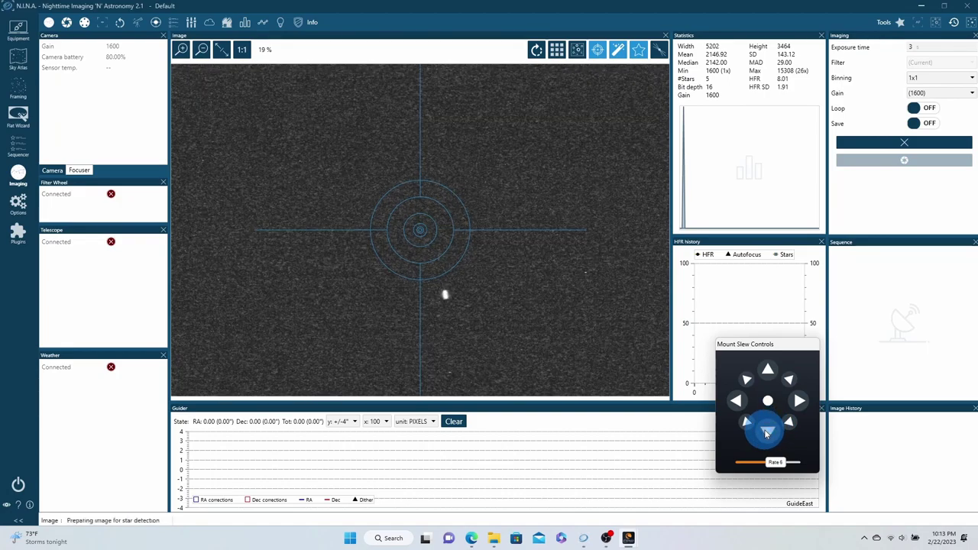
{"action": "left_click", "coordinate": [776, 468]}
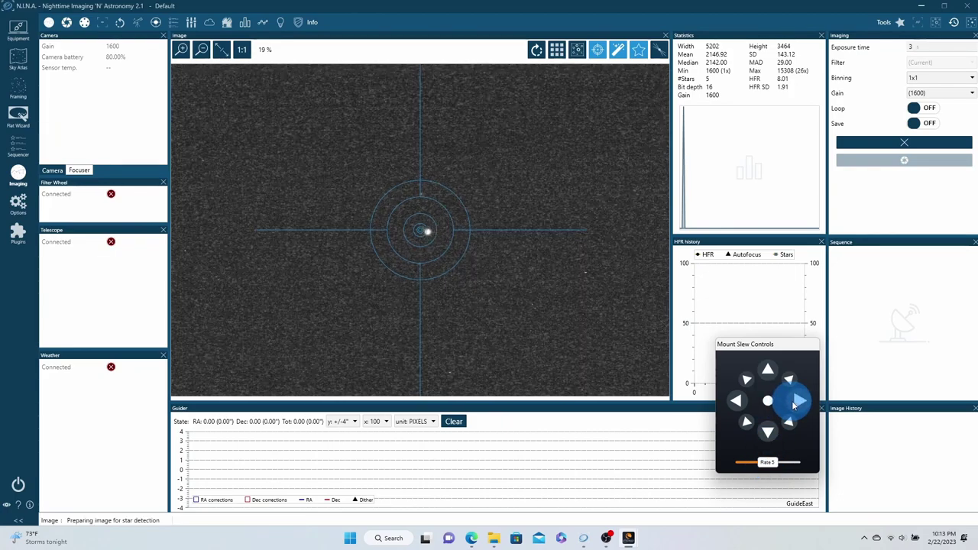
{"action": "left_click", "coordinate": [766, 371]}
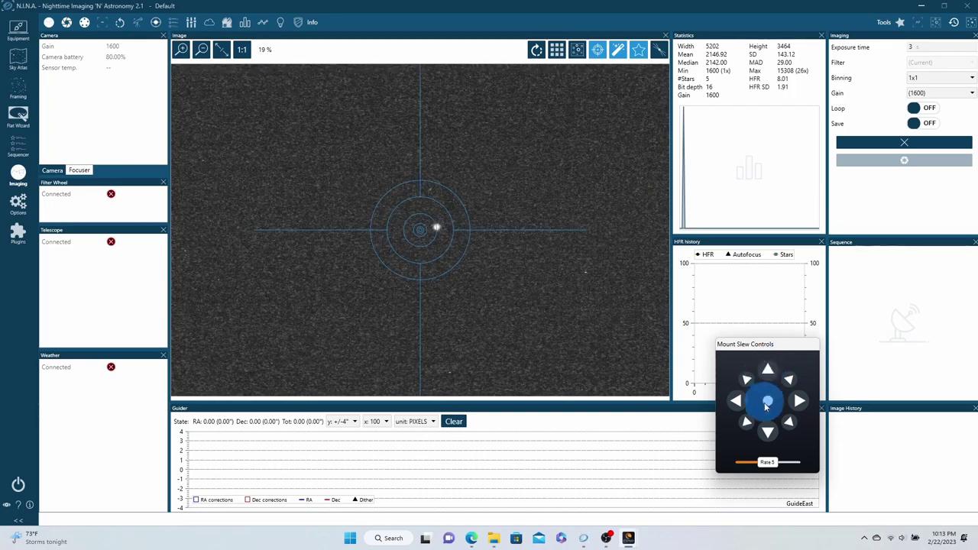
{"action": "left_click", "coordinate": [801, 399]}
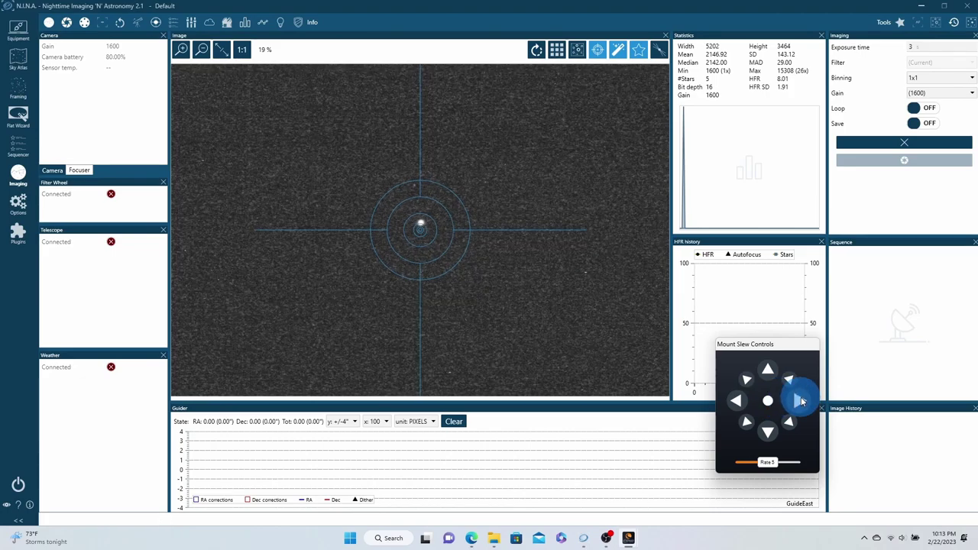
{"action": "left_click", "coordinate": [769, 369]}
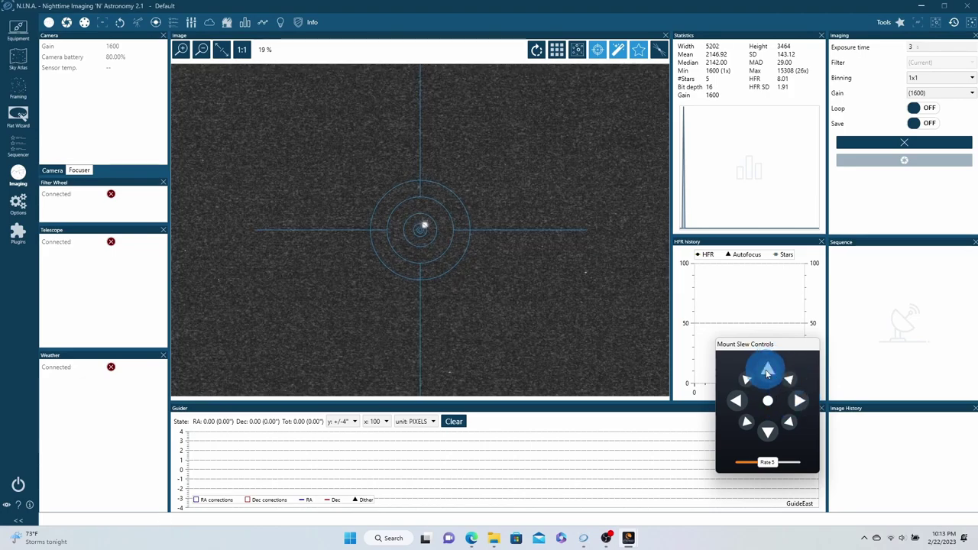
In CPWI, confirm Regulus is centred so it becomes the second alignment point.
{"action": "mouse_move", "coordinate": [631, 533]}
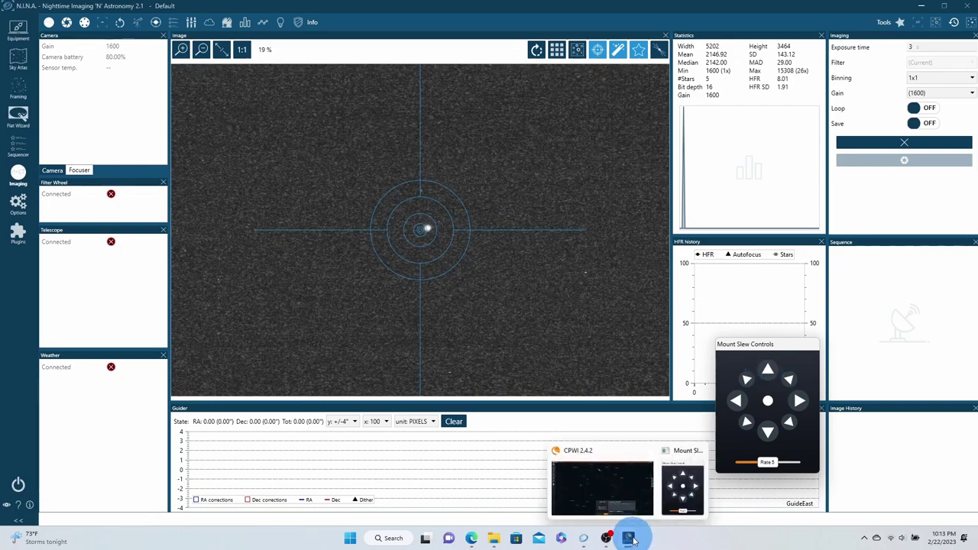
{"action": "left_click", "coordinate": [625, 489]}
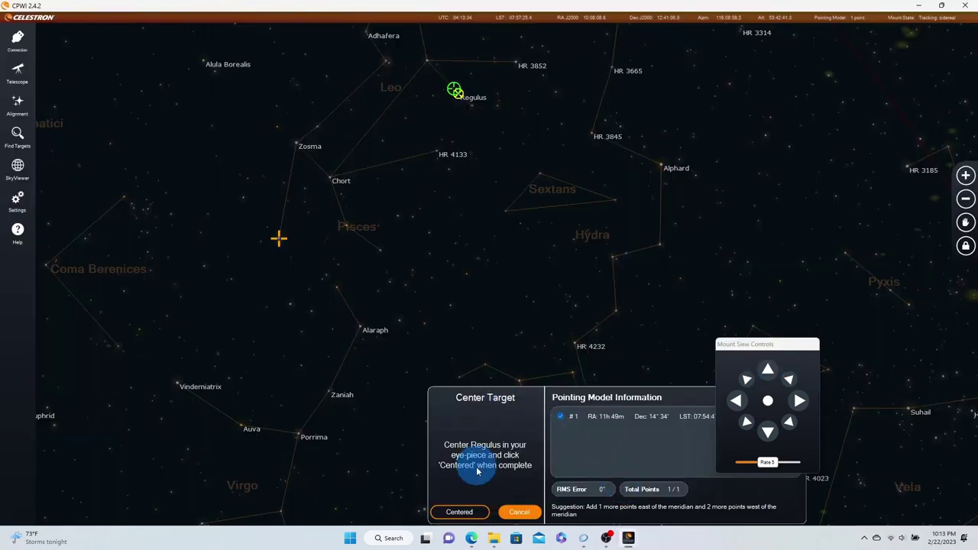
{"action": "left_click", "coordinate": [465, 512]}
{"action": "left_click", "coordinate": [534, 309]}
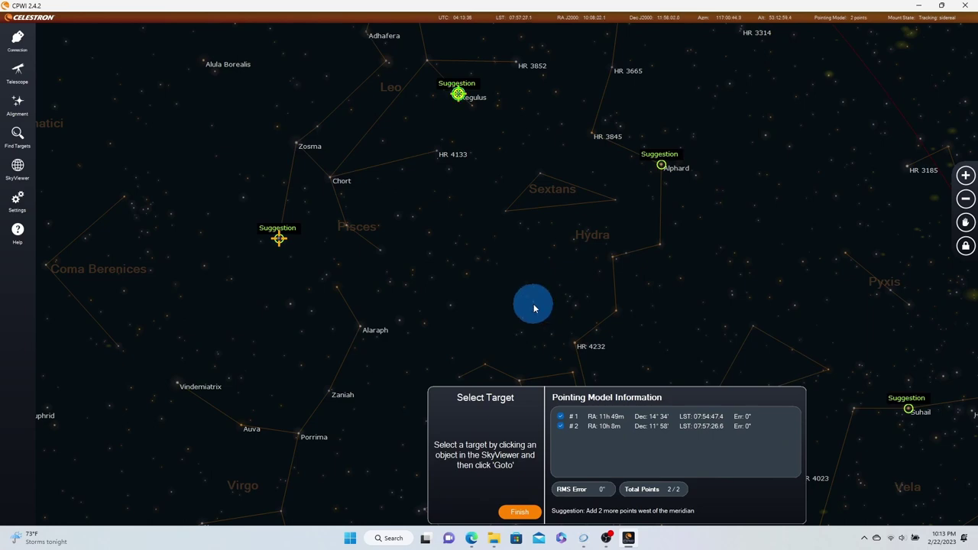
Pan the sky chart to Orion, select Rigel and slew the mount to it.
{"action": "left_click_drag", "start_coordinate": [786, 203], "coordinate": [491, 227]}
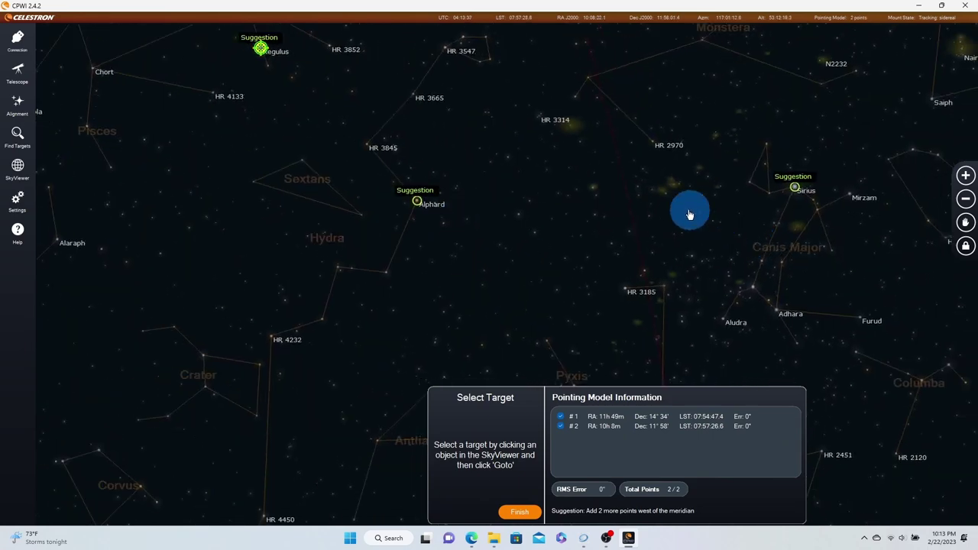
{"action": "left_click_drag", "start_coordinate": [681, 212], "coordinate": [540, 177]}
{"action": "left_click_drag", "start_coordinate": [757, 290], "coordinate": [570, 326]}
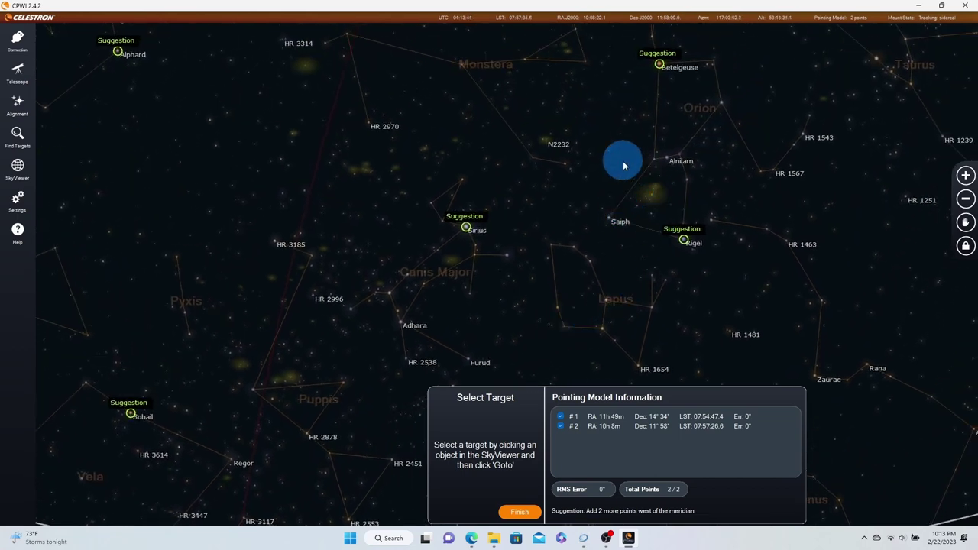
{"action": "left_click", "coordinate": [682, 241]}
{"action": "left_click", "coordinate": [458, 510]}
{"action": "left_click", "coordinate": [389, 285]}
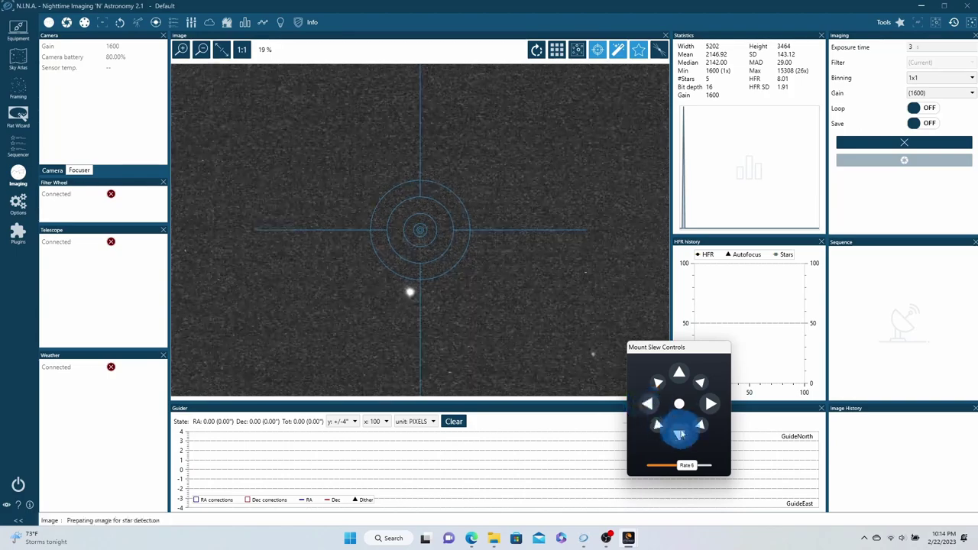
Nudge the mount at rate 6 until Rigel lands on the crosshair's centre ring.
{"action": "left_click", "coordinate": [679, 373]}
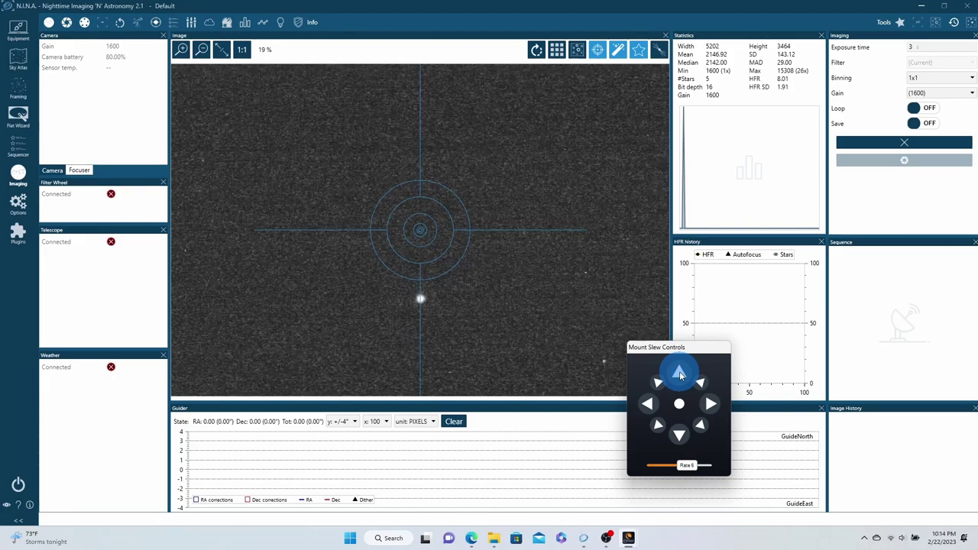
{"action": "left_click", "coordinate": [680, 437]}
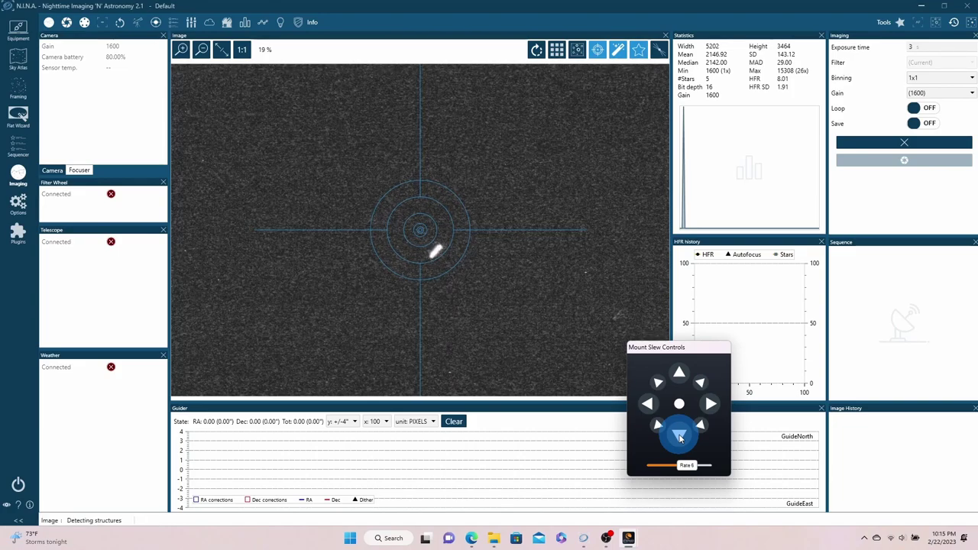
{"action": "left_click", "coordinate": [709, 405]}
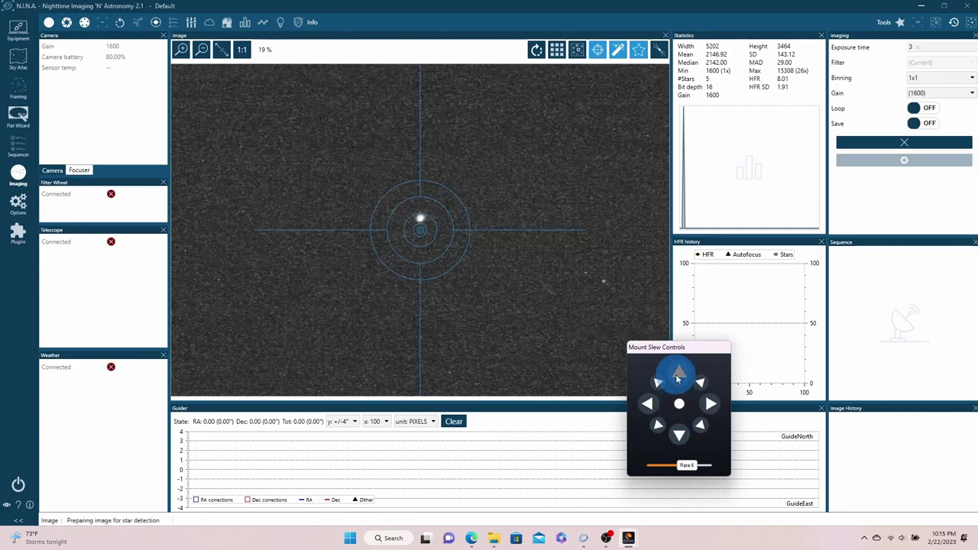
Slew the telescope to the Orion Nebula from CPWI's sky map, then return to N.I.N.A.
{"action": "mouse_move", "coordinate": [630, 540]}
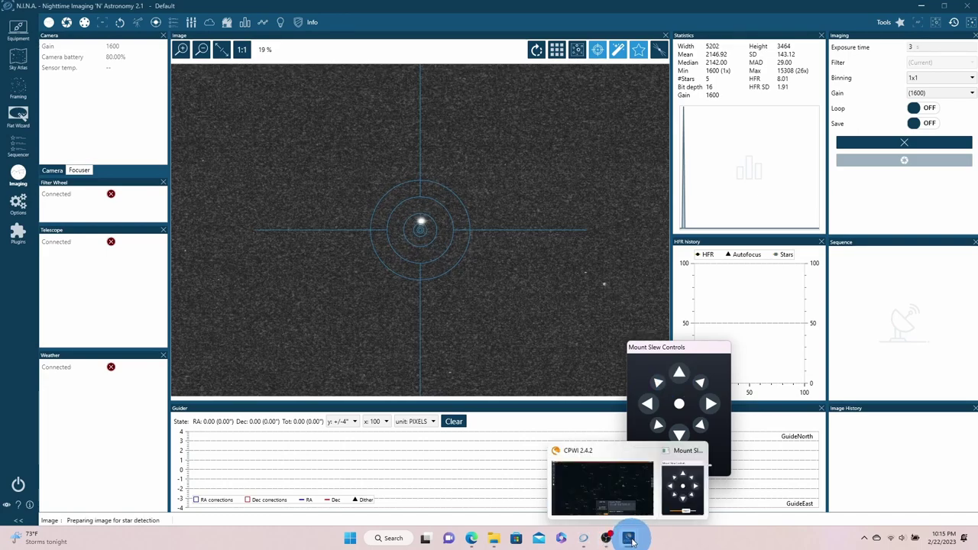
{"action": "left_click", "coordinate": [615, 485]}
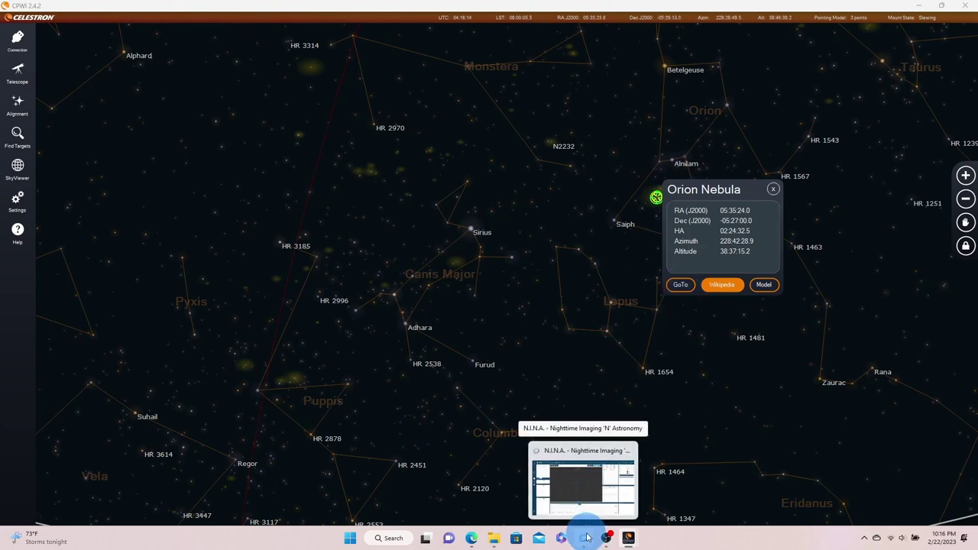
{"action": "left_click", "coordinate": [585, 537]}
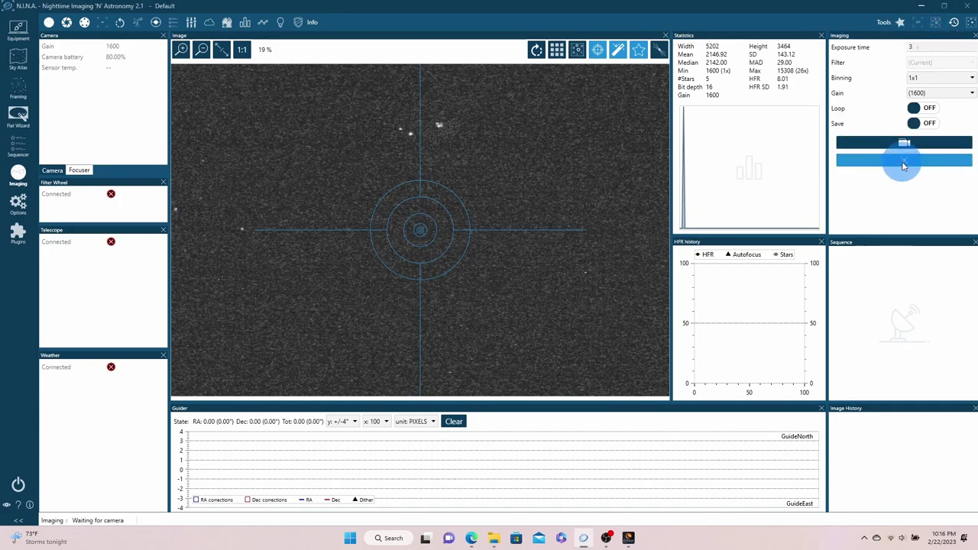
Take two 3-second test exposures until the Orion Nebula appears centred in the frame.
{"action": "left_click", "coordinate": [904, 162]}
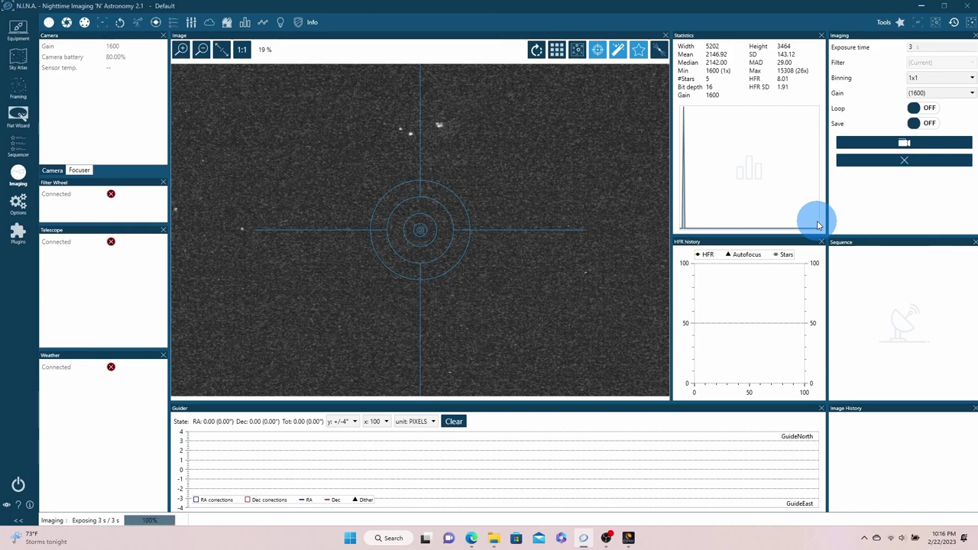
{"action": "left_click", "coordinate": [685, 243]}
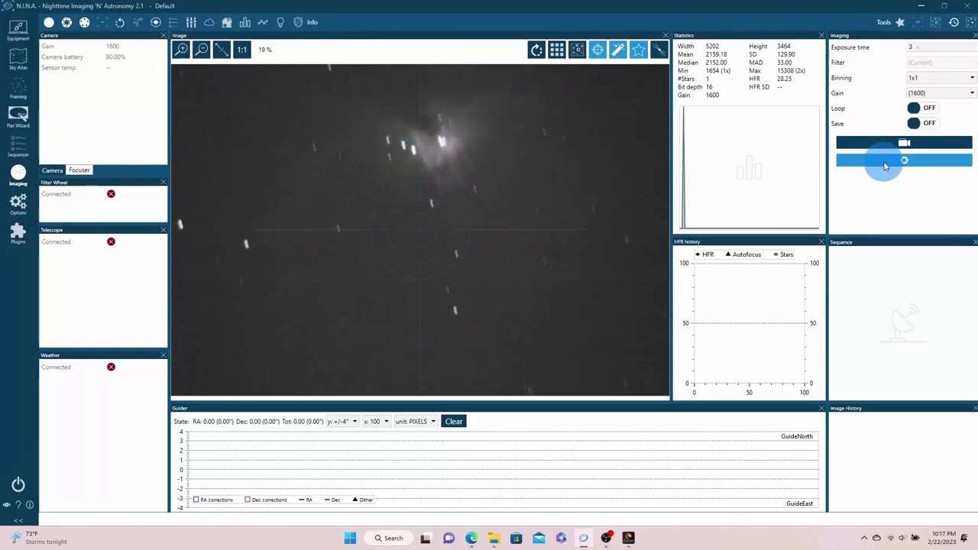
{"action": "left_click", "coordinate": [885, 166]}
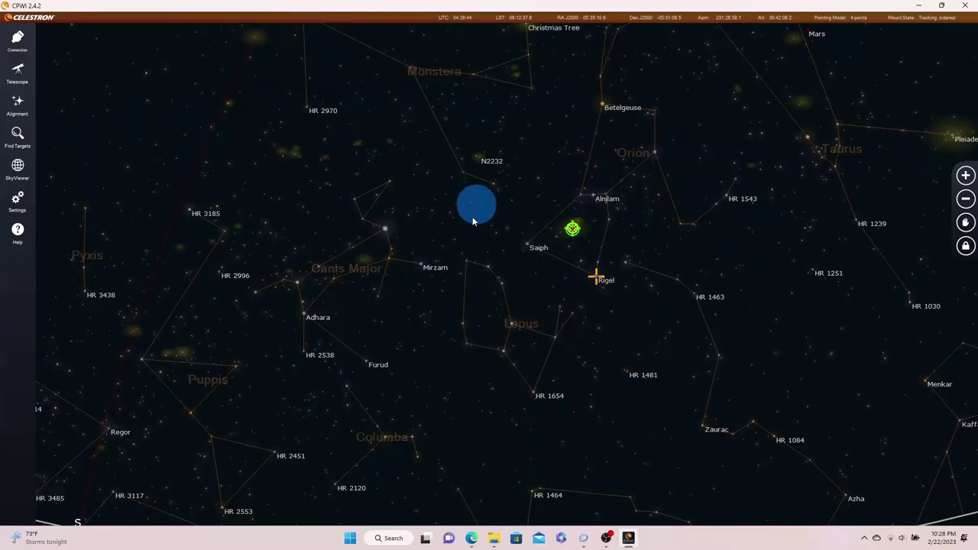
Select the Orion Nebula in CPWI, add it to the pointing model, and return to N.I.N.A.
{"action": "left_click", "coordinate": [574, 230]}
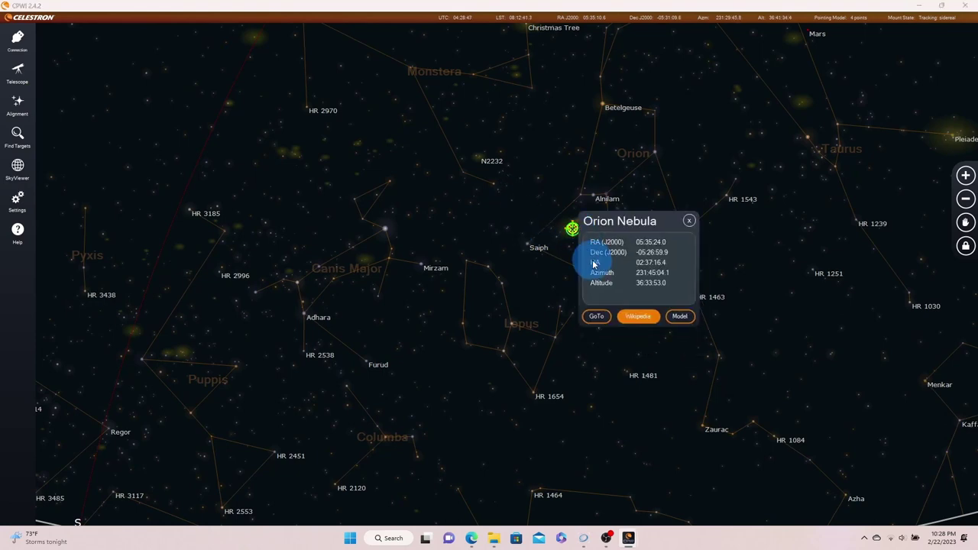
{"action": "left_click", "coordinate": [680, 321]}
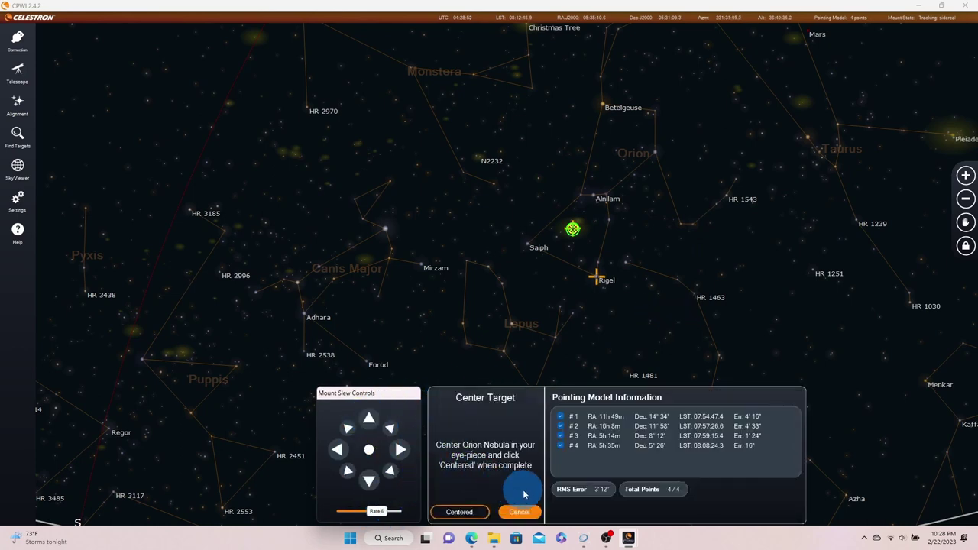
{"action": "left_click", "coordinate": [584, 537]}
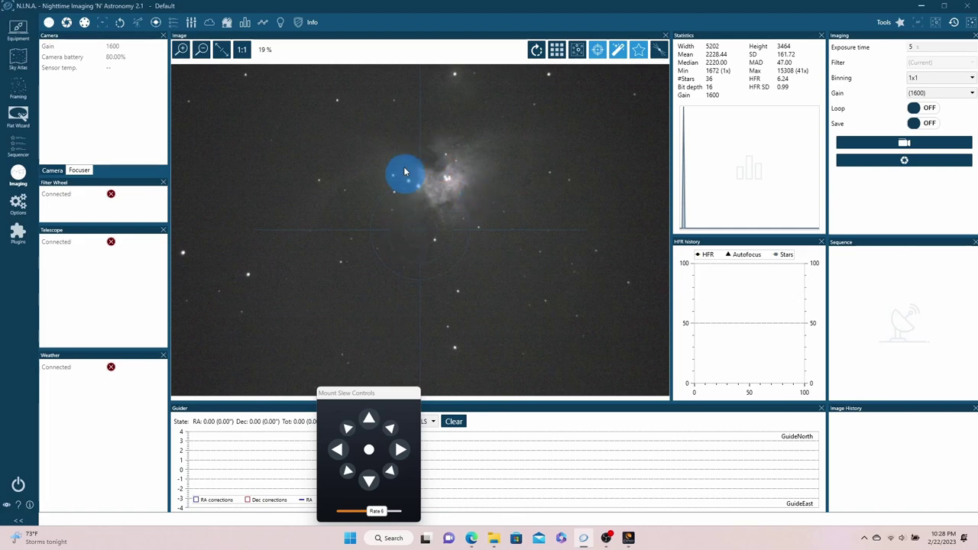
Take a test frame, nudge the telescope upward, re-shoot at 3 s, and move the slew window aside.
{"action": "left_click", "coordinate": [885, 144]}
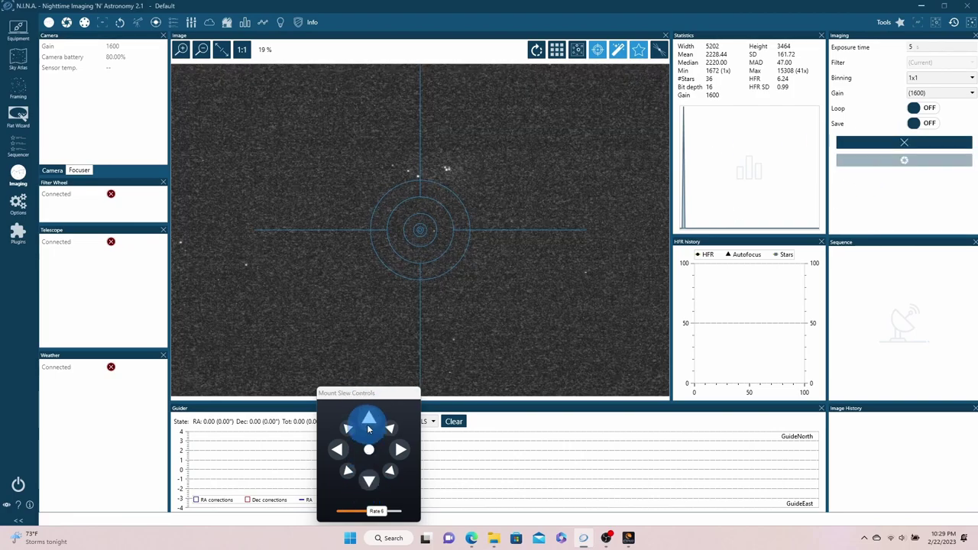
{"action": "mouse_move", "coordinate": [376, 455]}
{"action": "left_mouse_down"}
{"action": "mouse_move", "coordinate": [416, 137]}
{"action": "mouse_move", "coordinate": [482, 183]}
{"action": "mouse_move", "coordinate": [406, 192]}
{"action": "mouse_move", "coordinate": [402, 186]}
{"action": "mouse_move", "coordinate": [760, 109]}
{"action": "mouse_move", "coordinate": [901, 146]}
{"action": "mouse_move", "coordinate": [912, 114]}
{"action": "mouse_move", "coordinate": [904, 44]}
{"action": "mouse_move", "coordinate": [914, 43]}
{"action": "mouse_move", "coordinate": [846, 52]}
{"action": "left_mouse_up"}
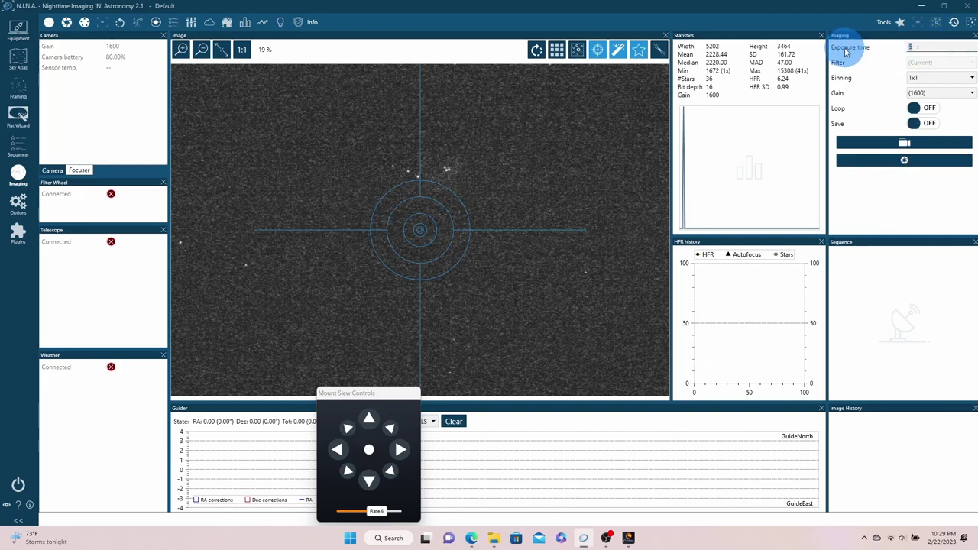
{"action": "left_click", "coordinate": [909, 162]}
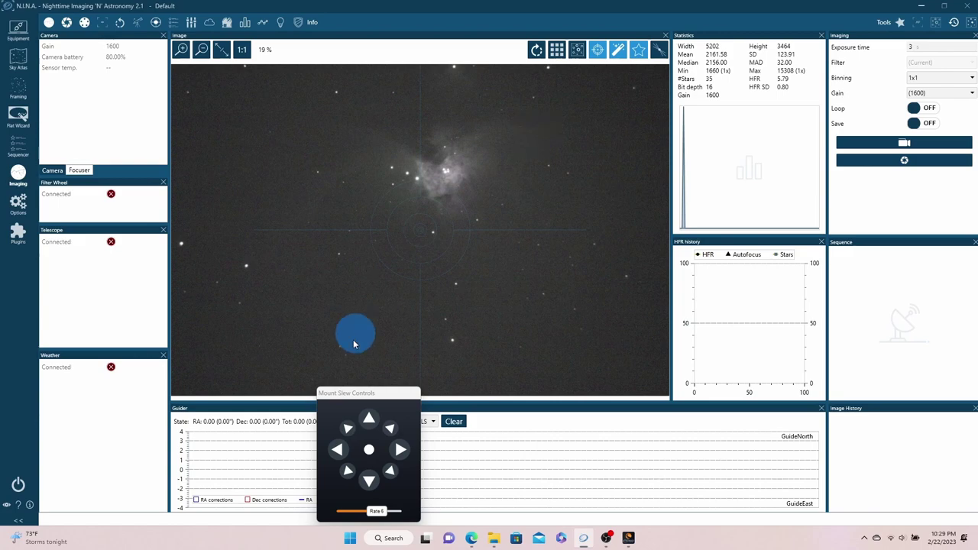
{"action": "left_click_drag", "start_coordinate": [371, 392], "coordinate": [747, 381]}
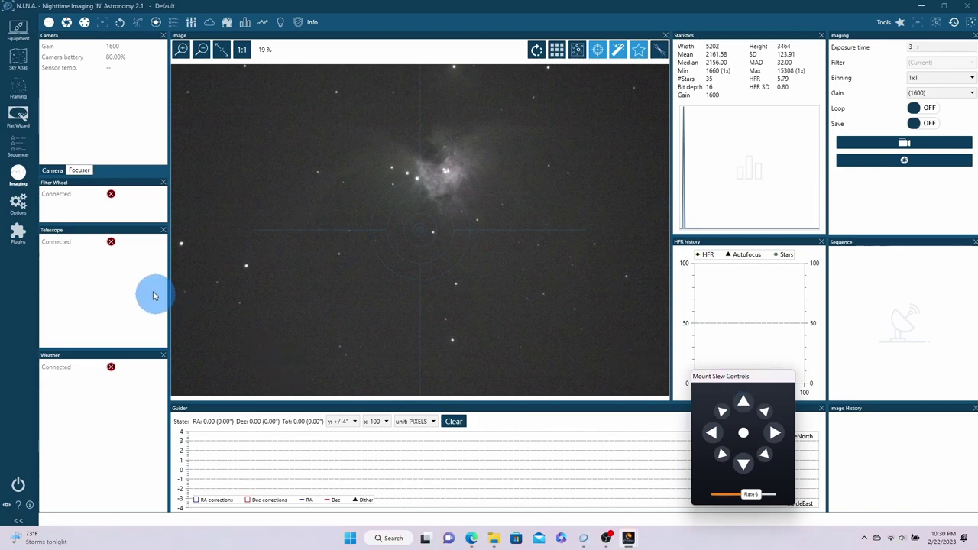
In the Sequencer, add a new target and expand its Target Options and Autofocus sections.
{"action": "left_click", "coordinate": [18, 144]}
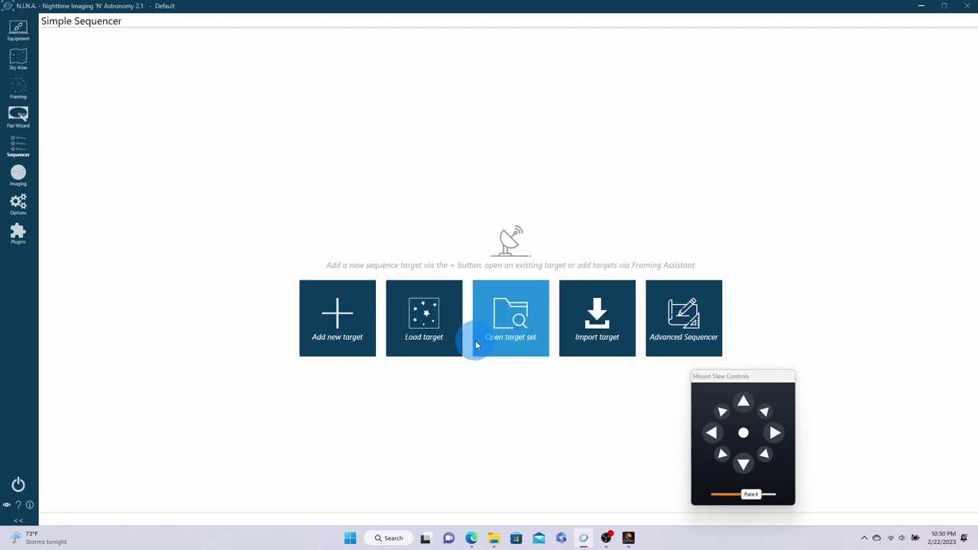
{"action": "left_click", "coordinate": [330, 320]}
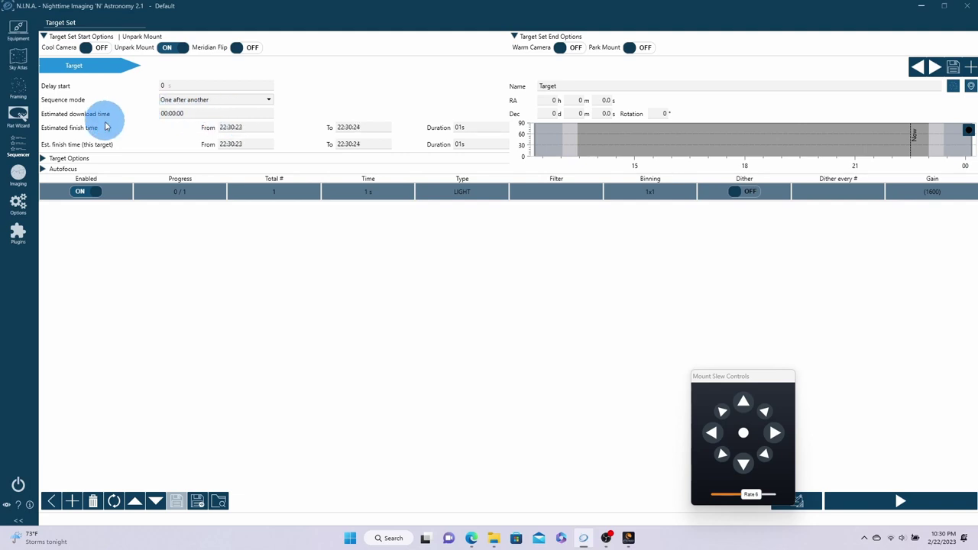
{"action": "left_click", "coordinate": [45, 158]}
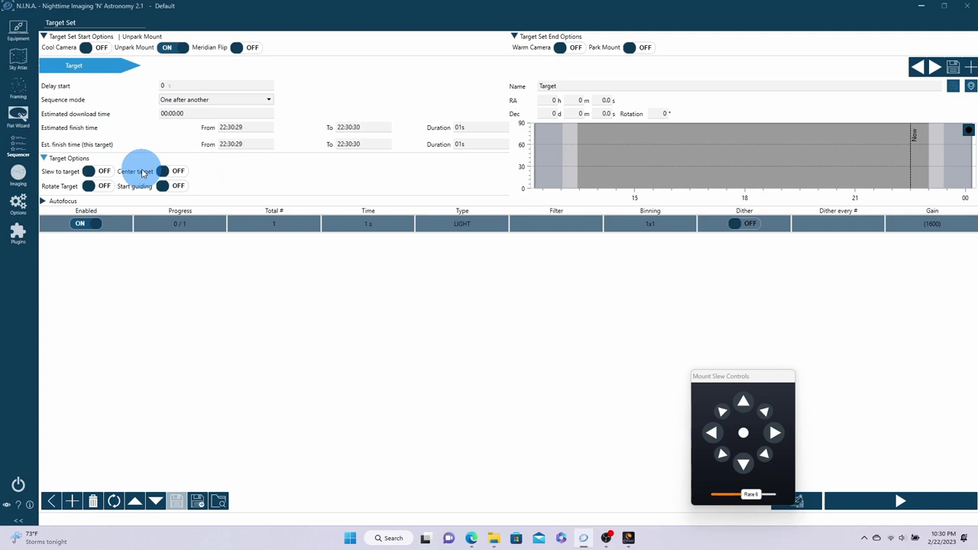
{"action": "left_click", "coordinate": [43, 201]}
Collapse the option sections, enter 30 in the LIGHT row's Total # cell, then edit its Time cell.
{"action": "left_click", "coordinate": [43, 201]}
{"action": "left_click", "coordinate": [44, 158]}
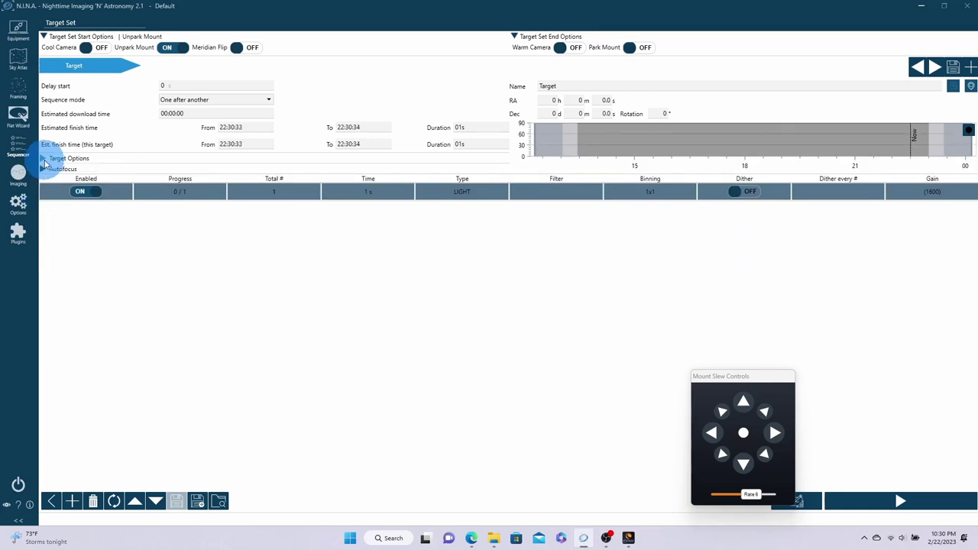
{"action": "left_click", "coordinate": [240, 200]}
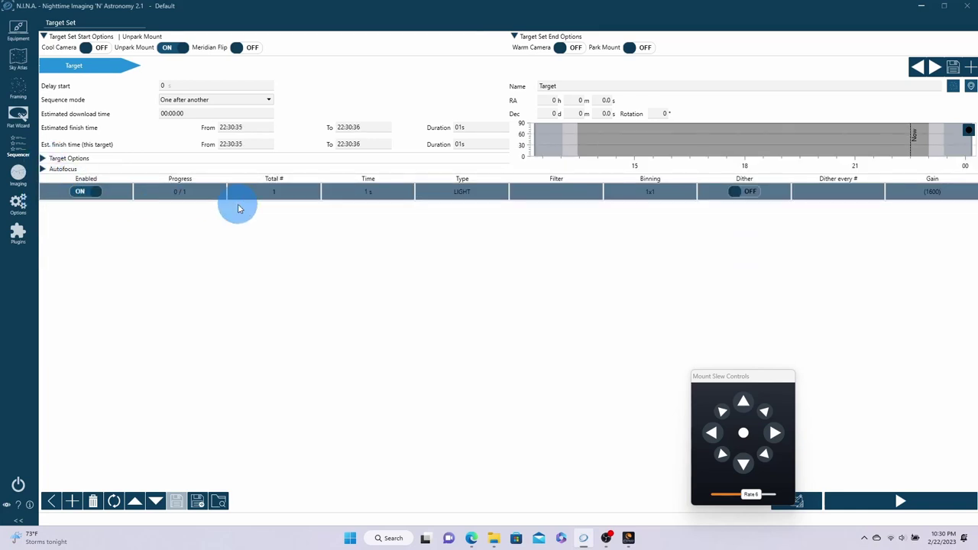
{"action": "left_click", "coordinate": [289, 198]}
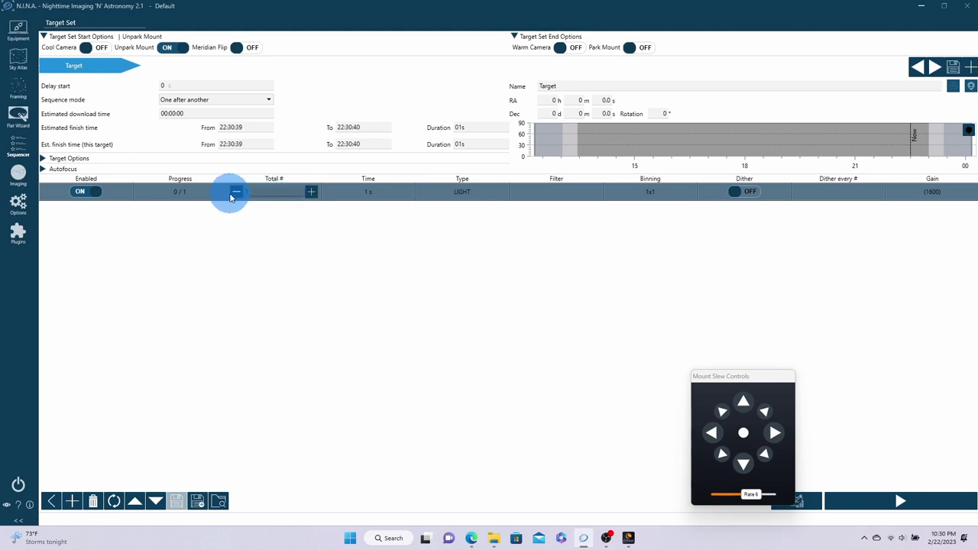
{"action": "type", "text": "30"}
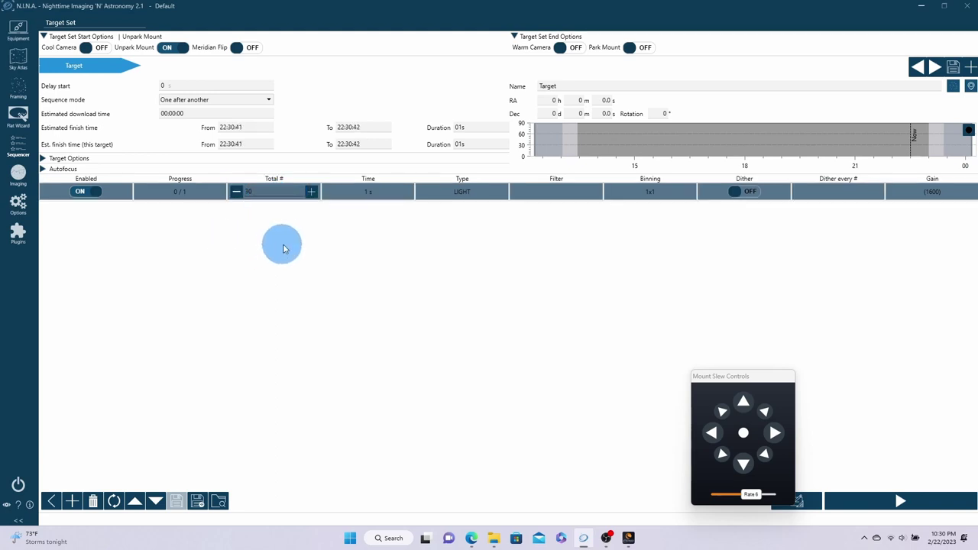
{"action": "left_click", "coordinate": [308, 244]}
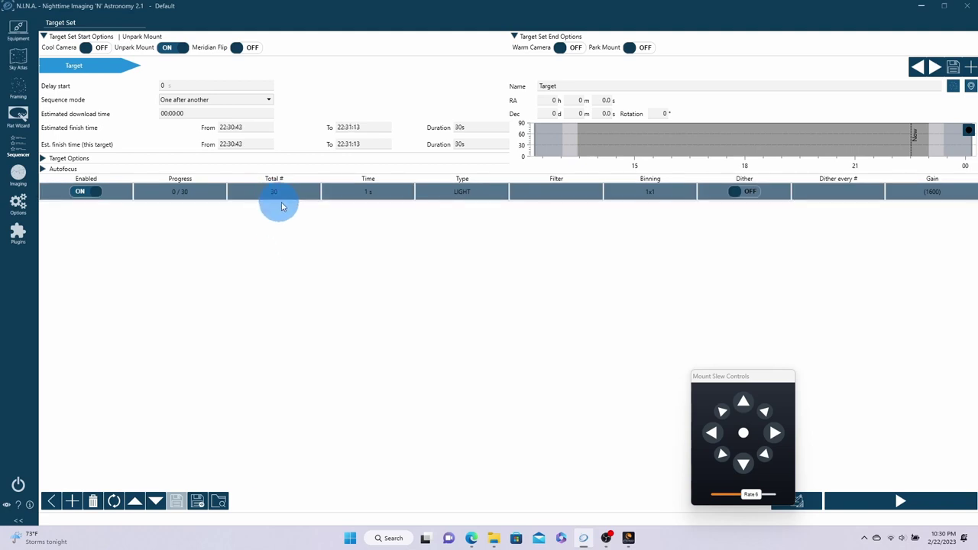
{"action": "left_click", "coordinate": [369, 197]}
{"action": "left_click", "coordinate": [336, 194]}
{"action": "left_click", "coordinate": [467, 282]}
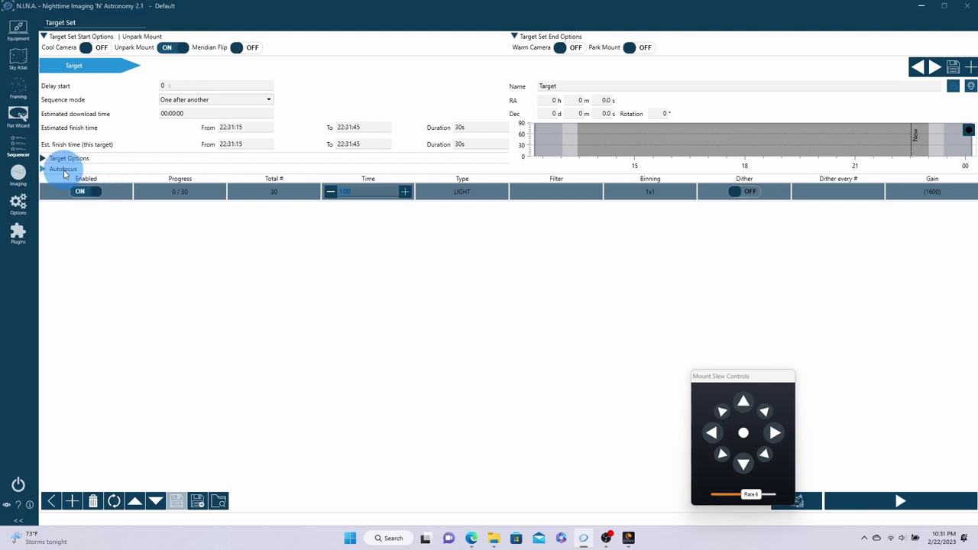
{"action": "left_click", "coordinate": [20, 174]}
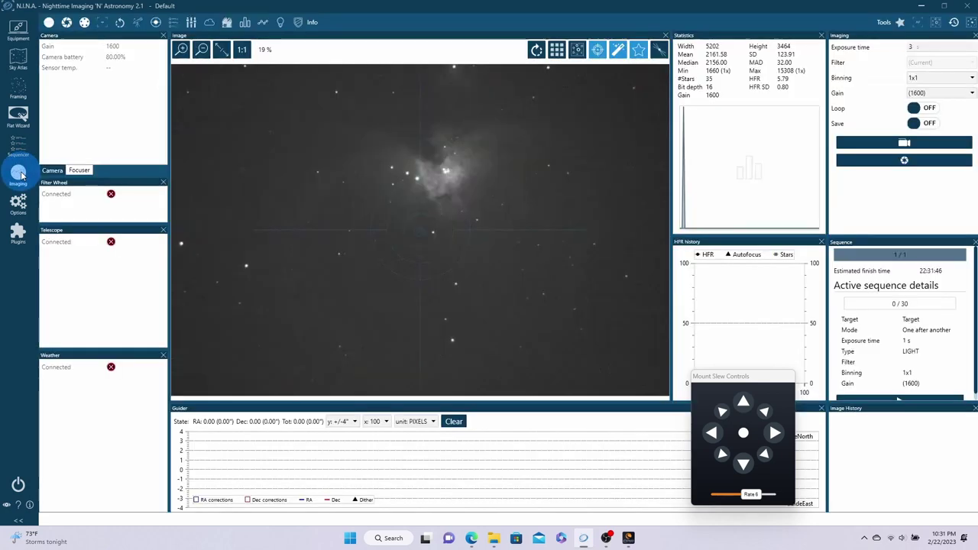
{"action": "left_click", "coordinate": [920, 47]}
{"action": "type", "text": "3"}
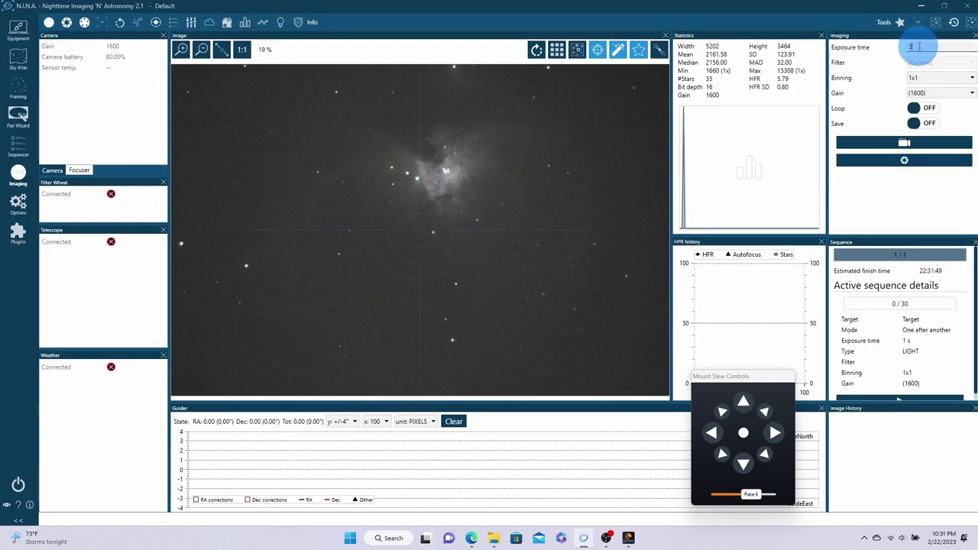
{"action": "type", "text": "0"}
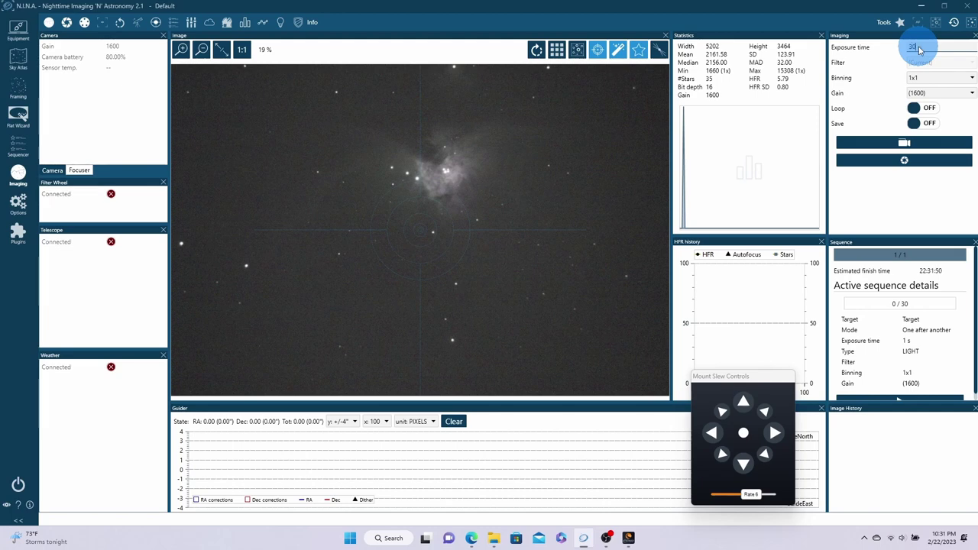
{"action": "left_click", "coordinate": [917, 166]}
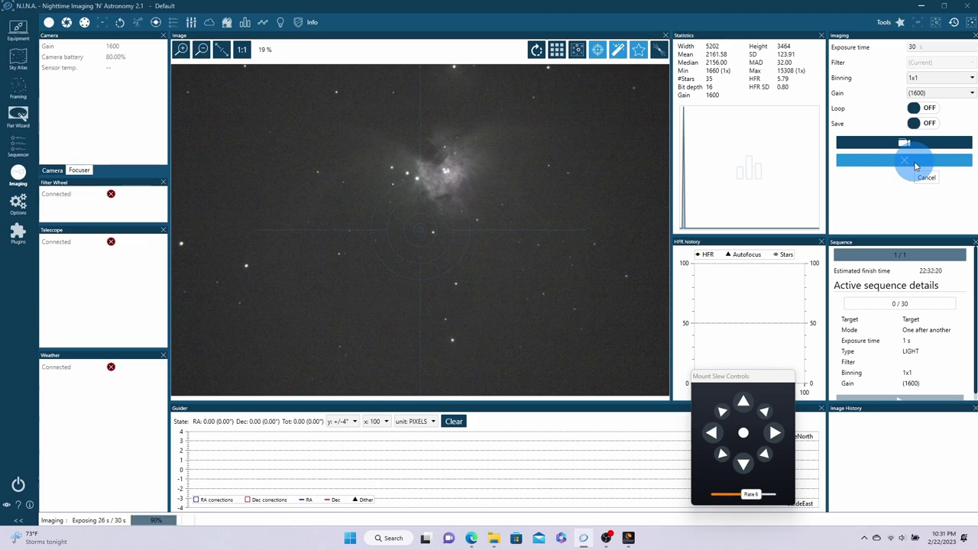
{"action": "left_click", "coordinate": [174, 255]}
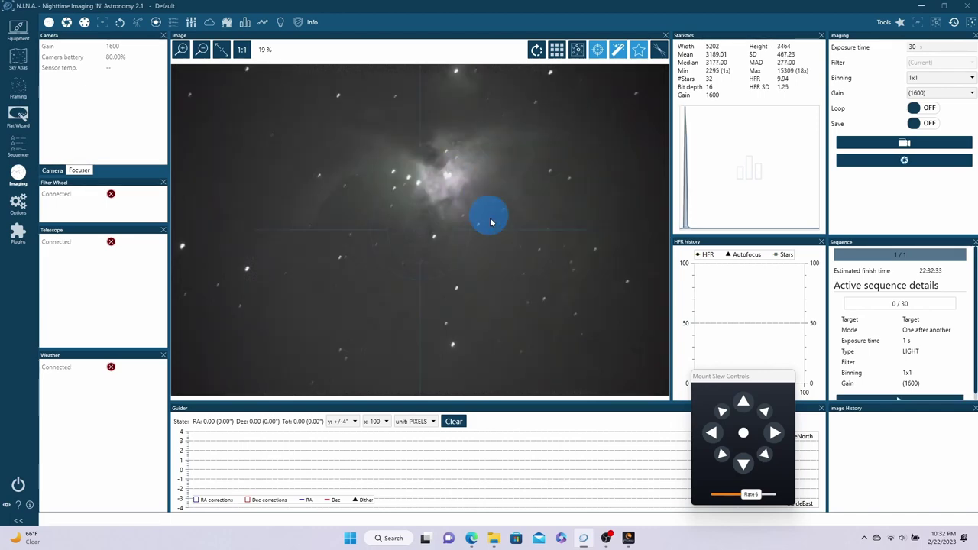
{"action": "scroll", "coordinate": [419, 190], "scroll_direction": "up", "scroll_amount": 1}
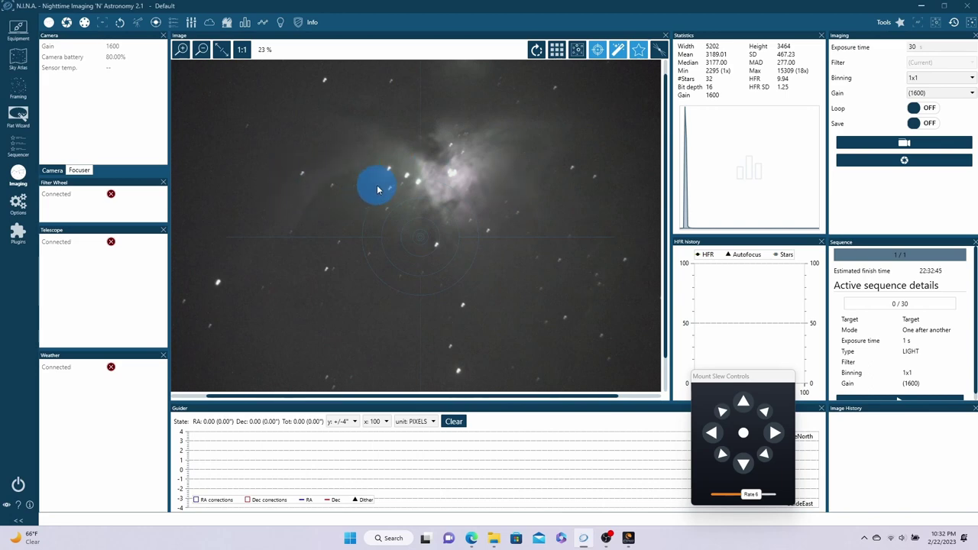
{"action": "scroll", "coordinate": [409, 181], "scroll_direction": "up", "scroll_amount": 5}
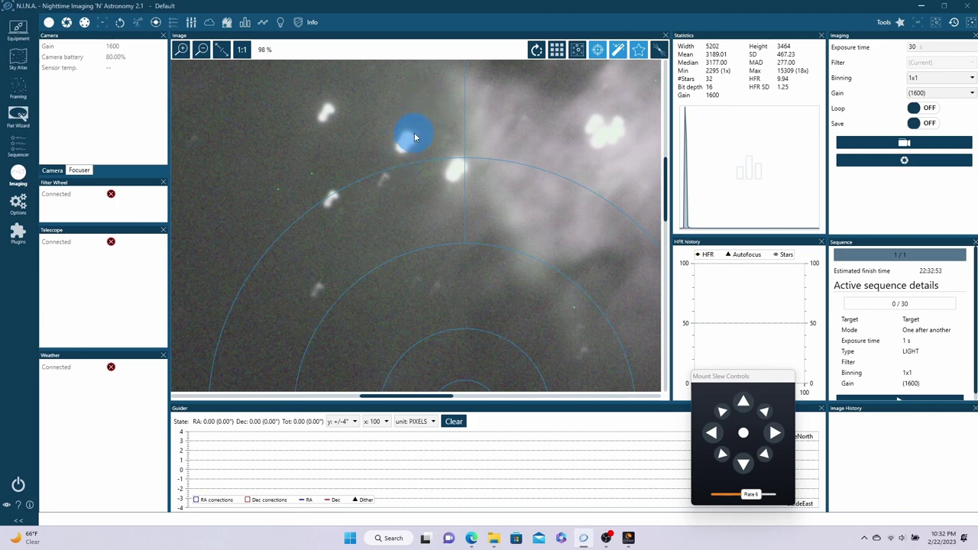
{"action": "scroll", "coordinate": [414, 132], "scroll_direction": "down", "scroll_amount": 5}
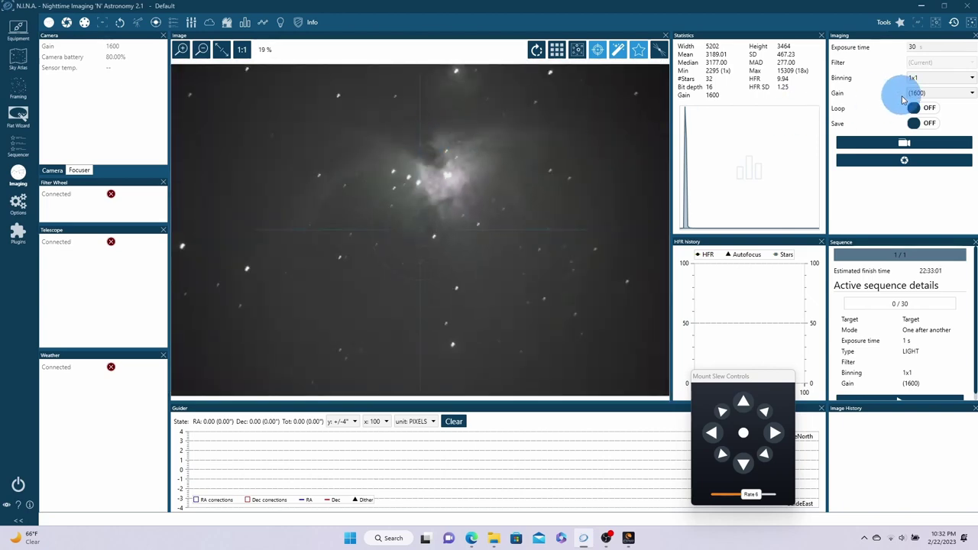
Take a 3 s test exposure, then zoom in and pan to inspect the nebula's stars before zooming out.
{"action": "key", "text": "BackSpace"}
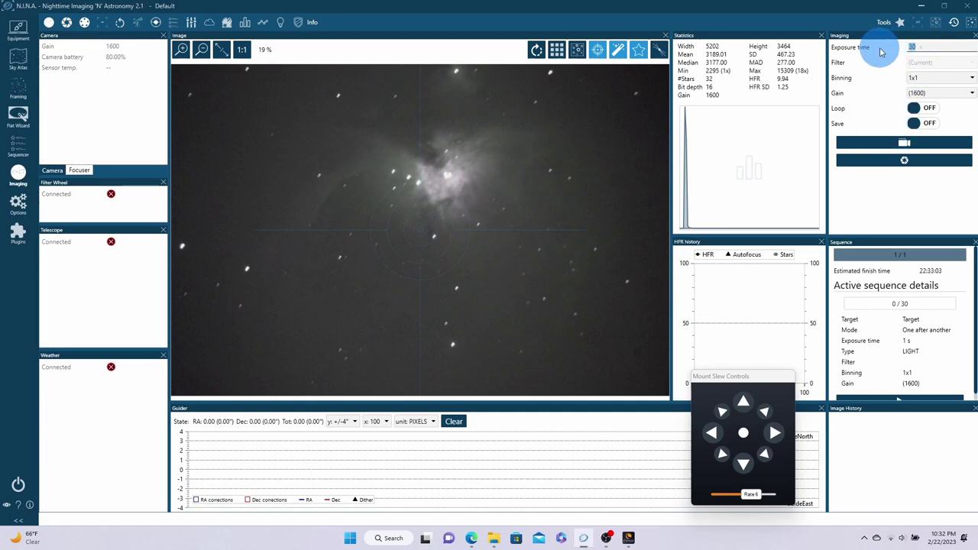
{"action": "left_click", "coordinate": [897, 171]}
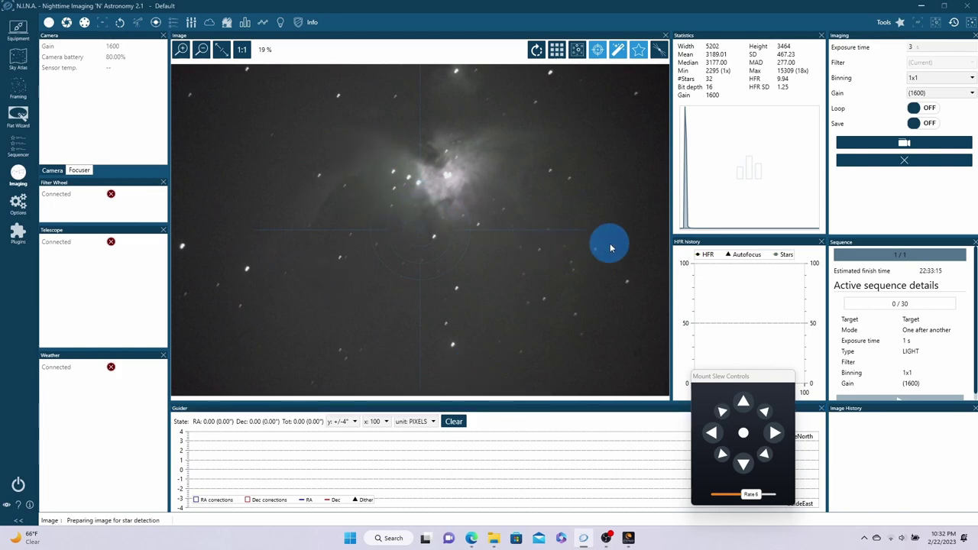
{"action": "scroll", "coordinate": [397, 184], "scroll_direction": "up", "scroll_amount": 2}
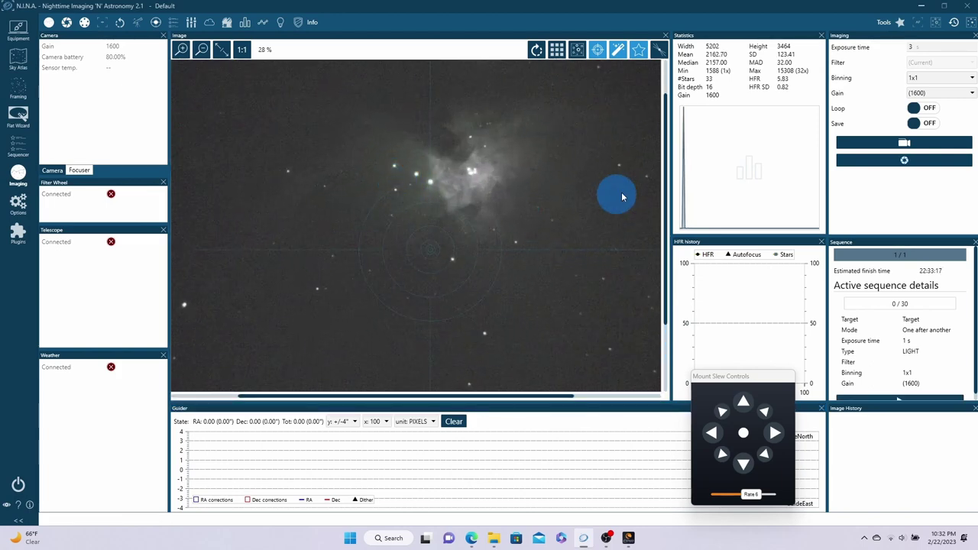
{"action": "scroll", "coordinate": [397, 206], "scroll_direction": "up", "scroll_amount": 6}
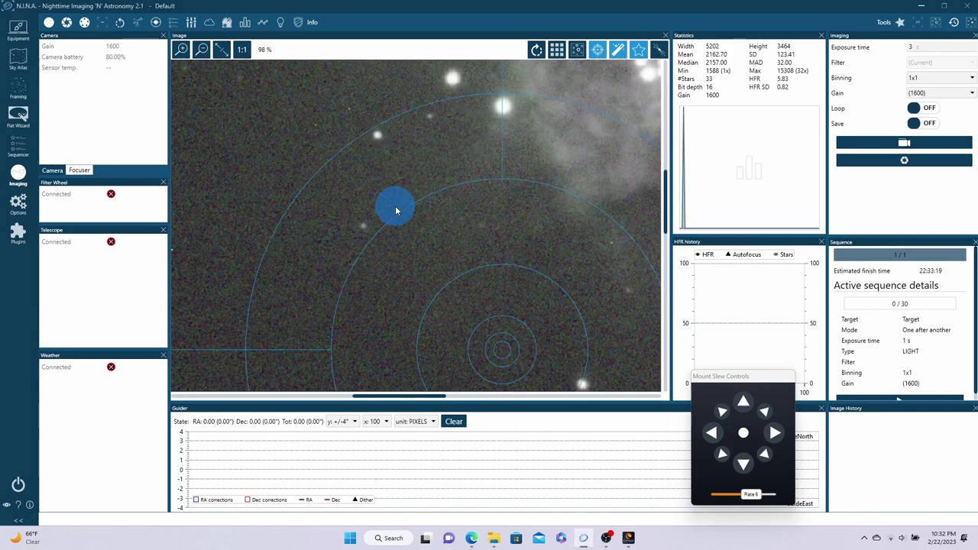
{"action": "left_click_drag", "start_coordinate": [471, 117], "coordinate": [442, 221]}
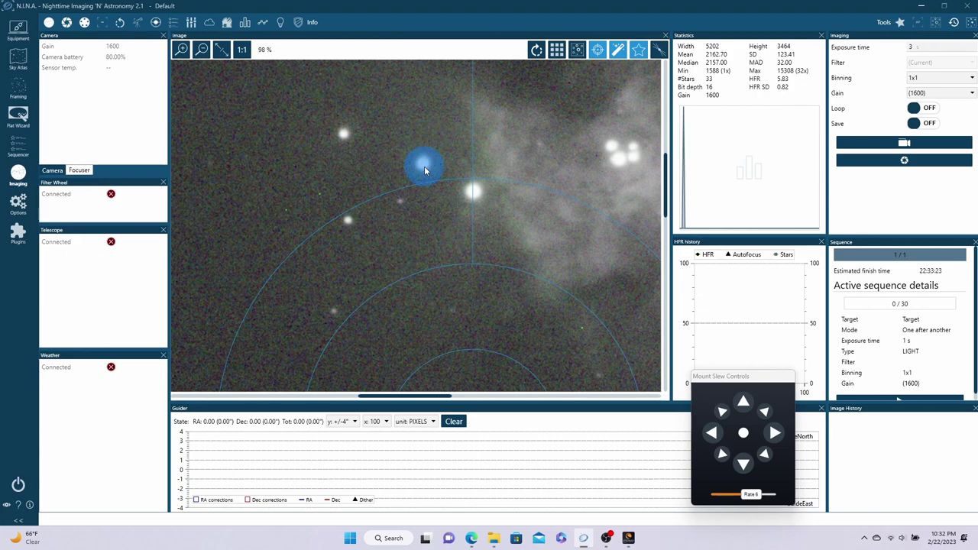
{"action": "scroll", "coordinate": [424, 165], "scroll_direction": "down", "scroll_amount": 8}
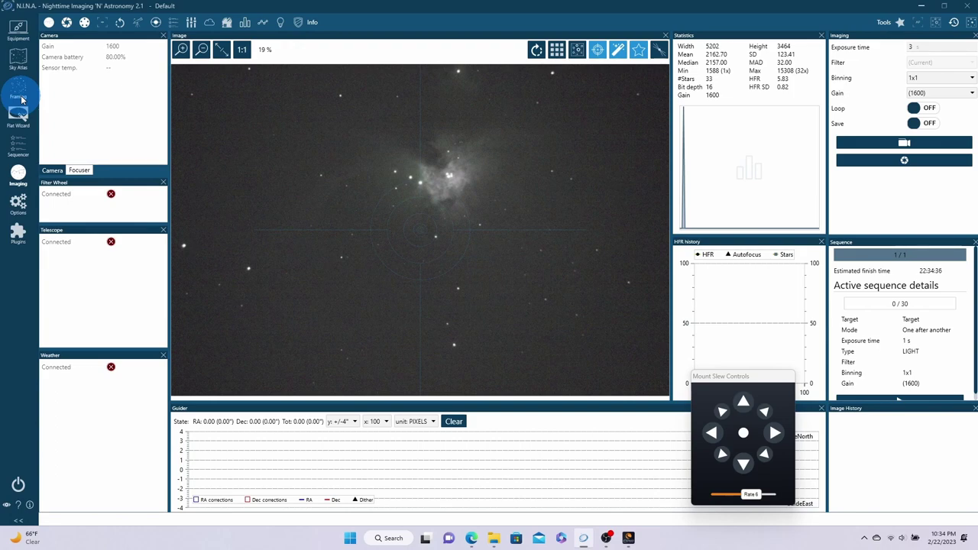
Change the LIGHT row's exposure time from 1.00 to 3 seconds.
{"action": "left_click", "coordinate": [17, 150]}
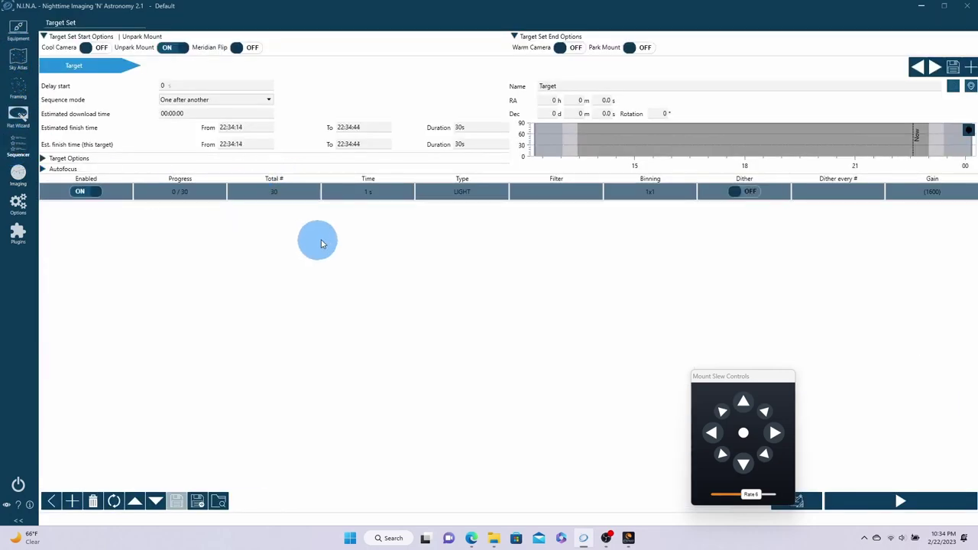
{"action": "left_click", "coordinate": [370, 195]}
{"action": "left_click", "coordinate": [378, 192]}
{"action": "left_click_drag", "start_coordinate": [376, 191], "coordinate": [324, 191]}
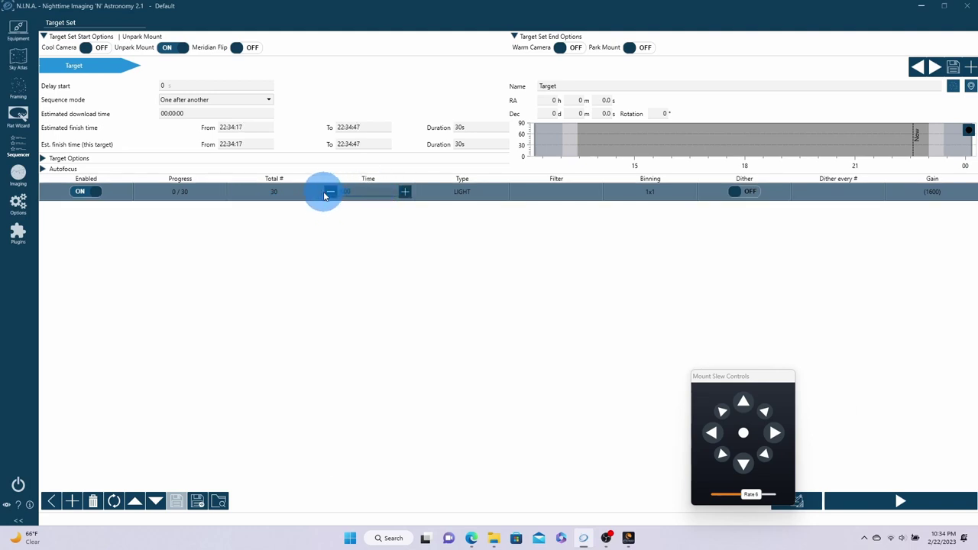
{"action": "type", "text": "3"}
{"action": "left_click", "coordinate": [386, 349]}
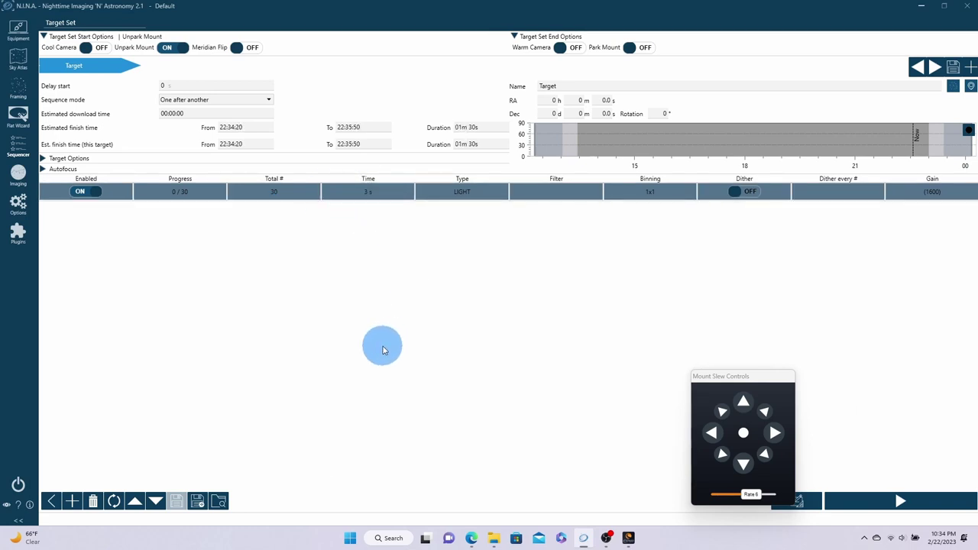
Review the imaging file settings in Options, then go back to the Sequencer.
{"action": "left_click", "coordinate": [19, 201]}
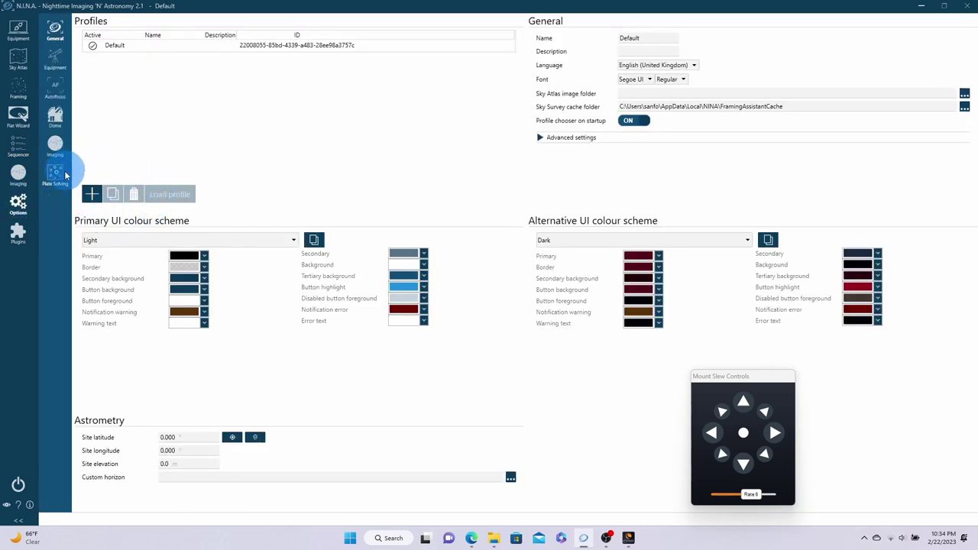
{"action": "left_click", "coordinate": [54, 148]}
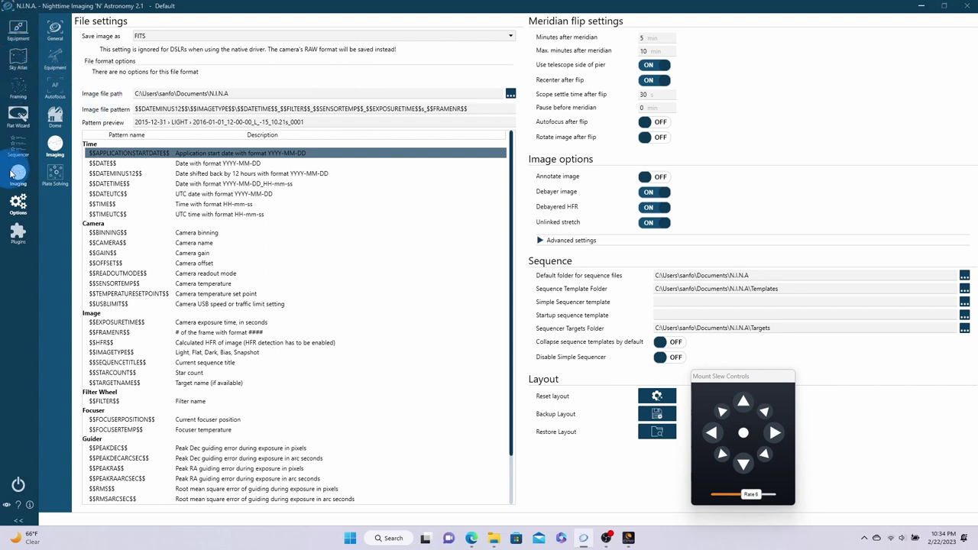
{"action": "left_click", "coordinate": [20, 146]}
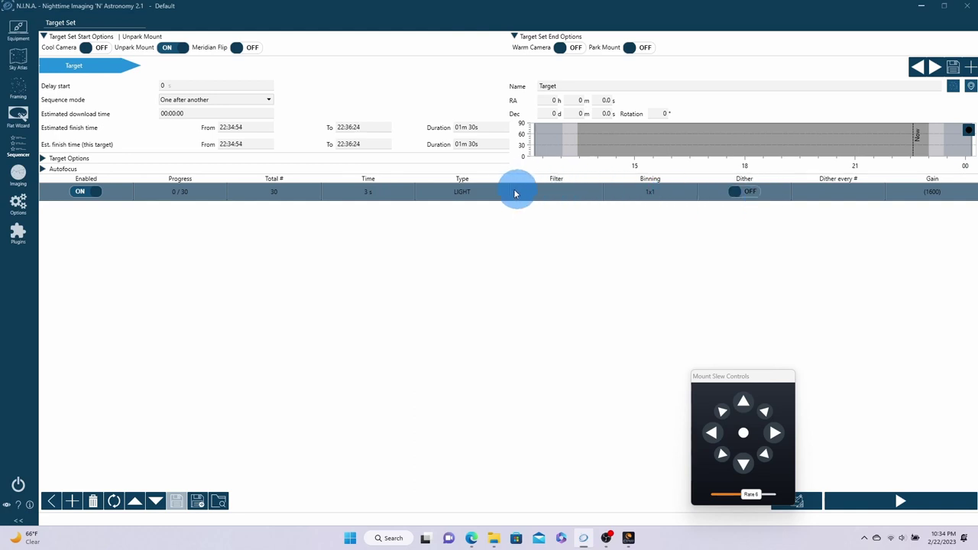
Start the 30-frame light sequence and accept the pre-sequence checklist despite the telescope warning.
{"action": "left_click", "coordinate": [893, 500]}
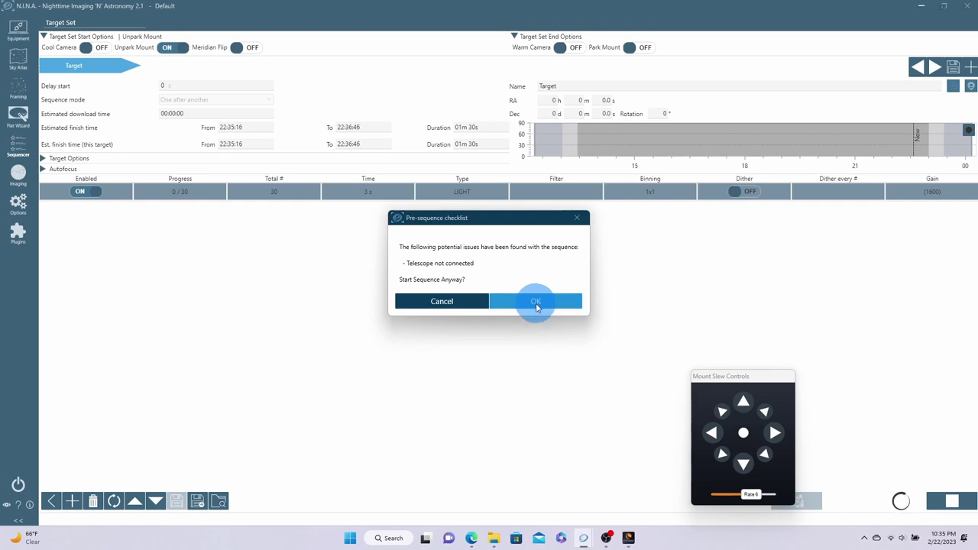
{"action": "left_click", "coordinate": [536, 303]}
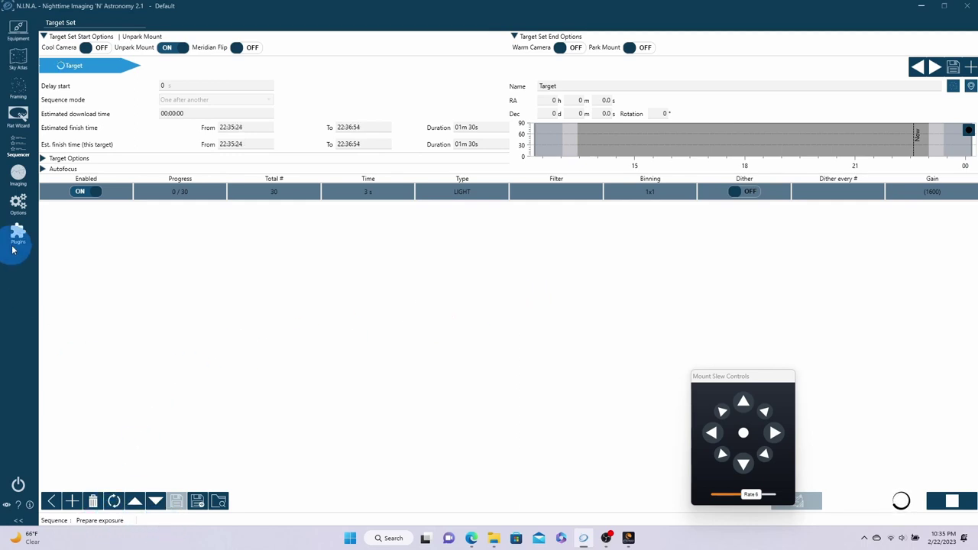
Monitor the incoming 3 s exposures in the Imaging view until 30 / 30 frames finish.
{"action": "left_click", "coordinate": [21, 173]}
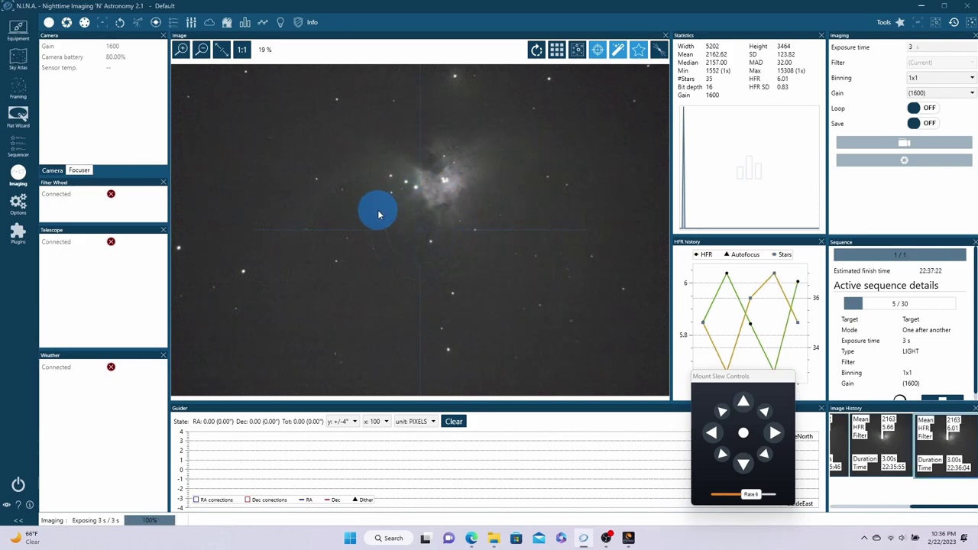
{"action": "scroll", "coordinate": [379, 213], "scroll_direction": "up", "scroll_amount": 3}
{"action": "scroll", "coordinate": [378, 214], "scroll_direction": "up", "scroll_amount": 2}
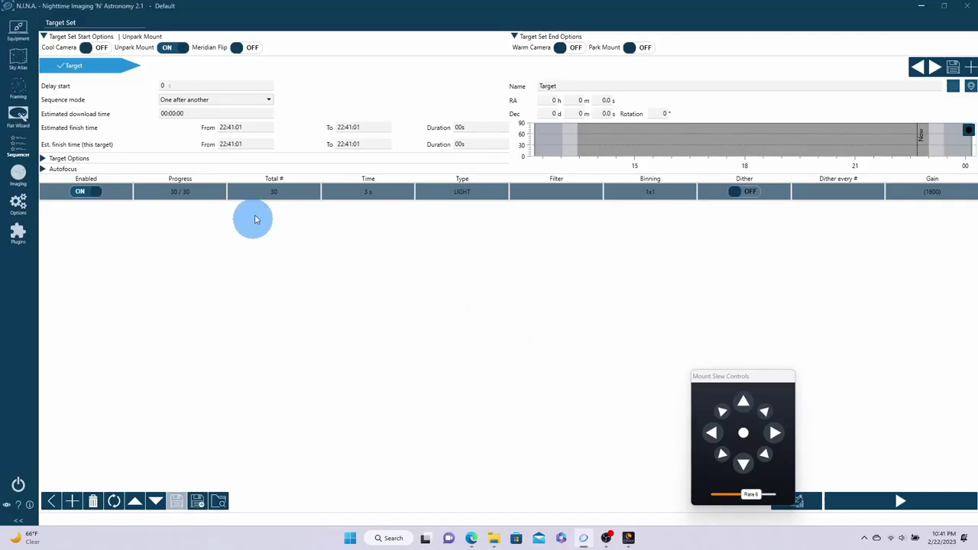
Zoom the Imaging view to 64% on the final Orion Nebula frame.
{"action": "left_click", "coordinate": [17, 175]}
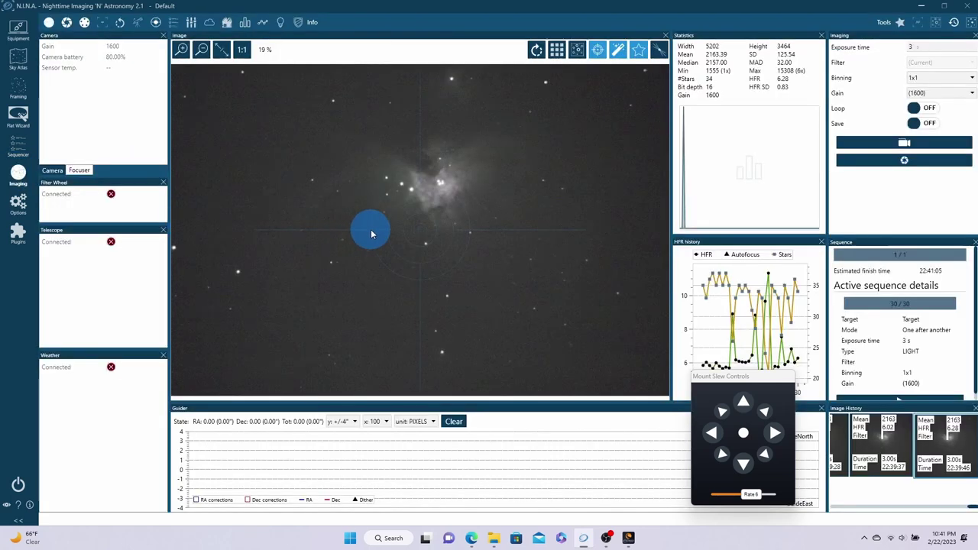
{"action": "scroll", "coordinate": [392, 222], "scroll_direction": "up", "scroll_amount": 5}
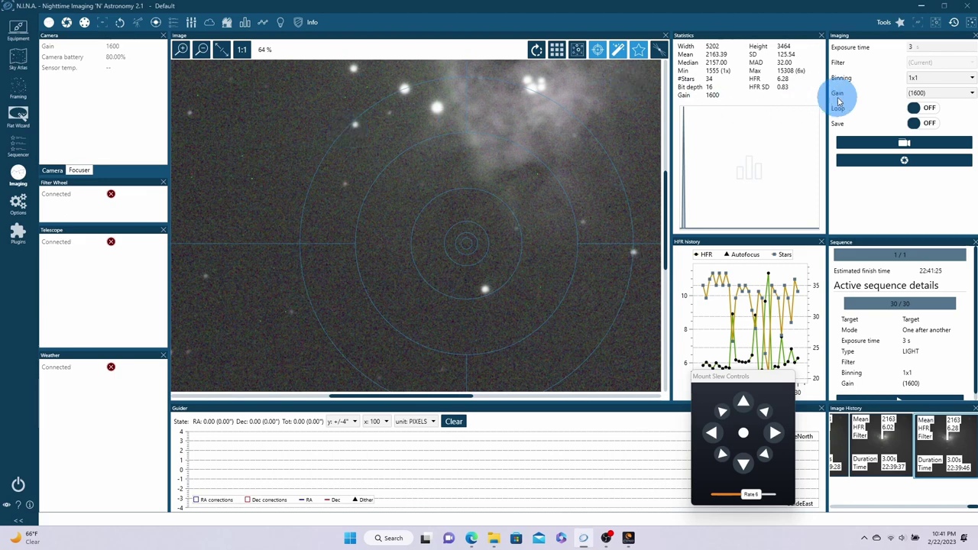
{"action": "left_click", "coordinate": [943, 94]}
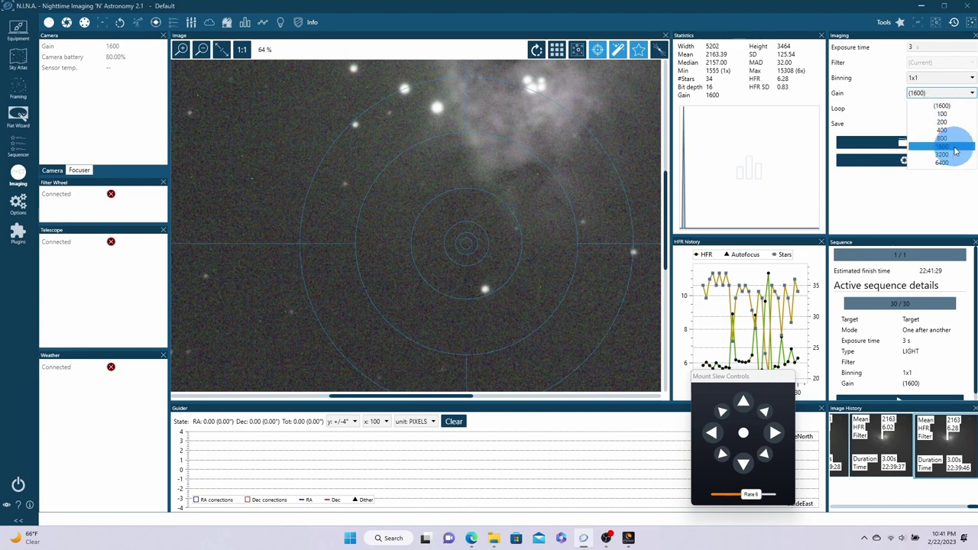
{"action": "left_click", "coordinate": [865, 102]}
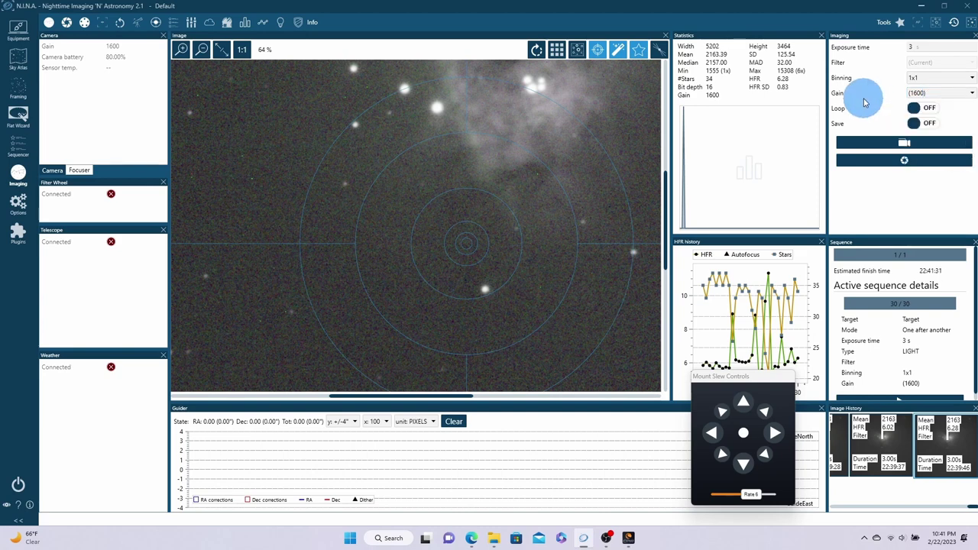